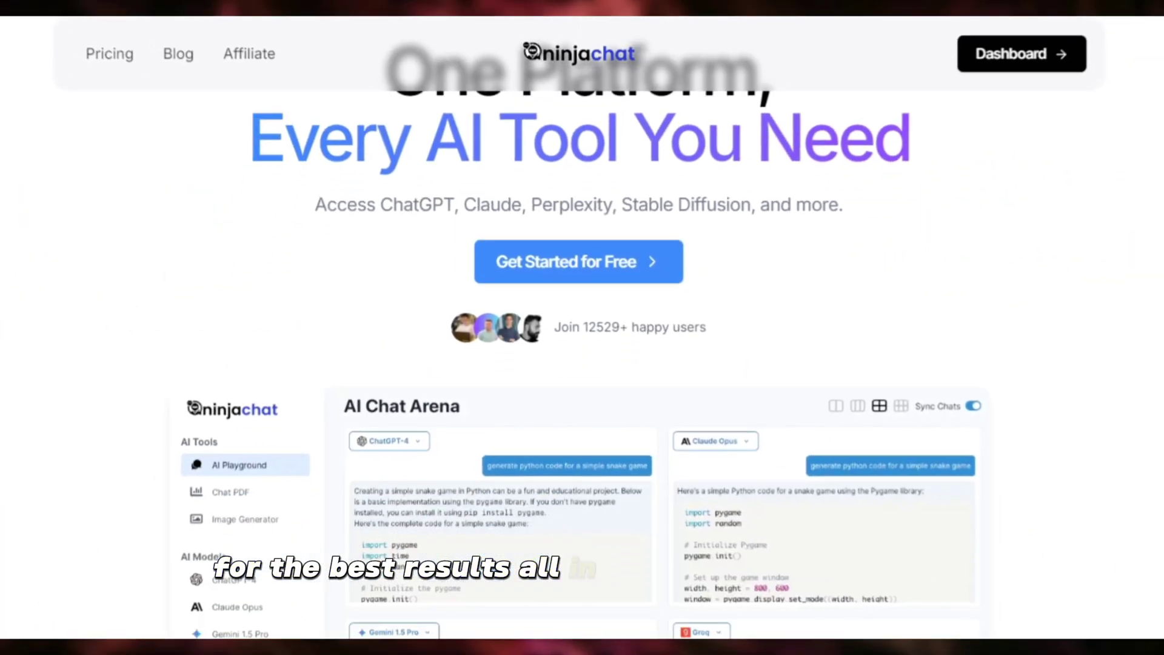
Scroll the landing page past pricing, writing tools and testimonials to the GPT-4/Gemini/Claude banner
scroll(582, 364, down, 15)
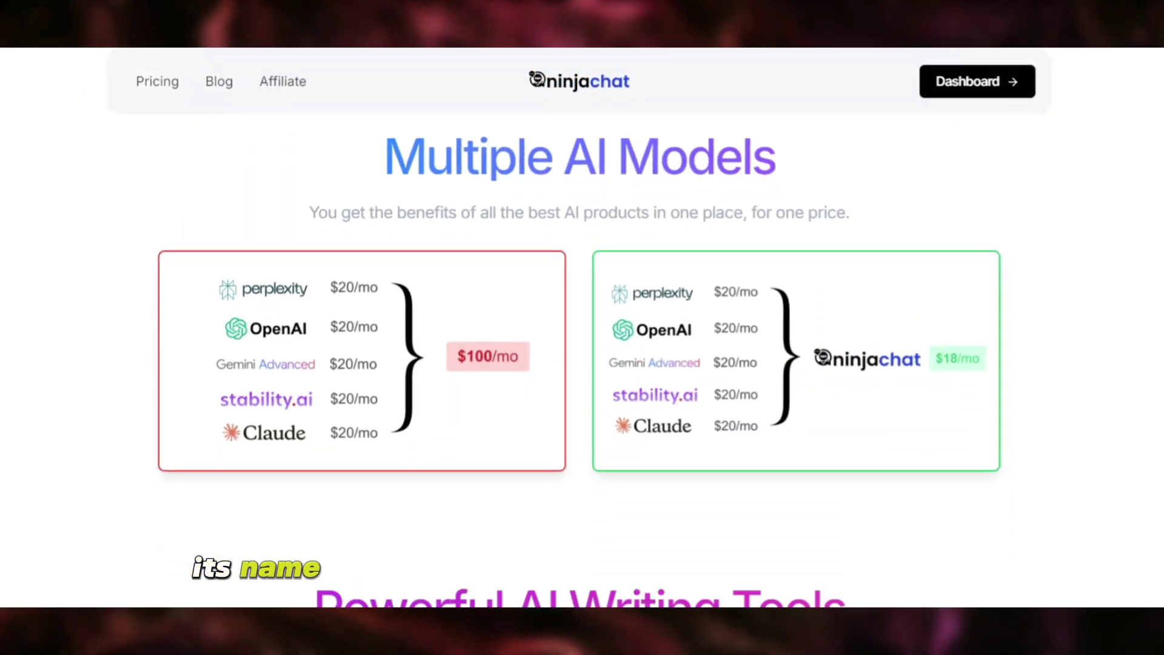
scroll(582, 327, down, 10)
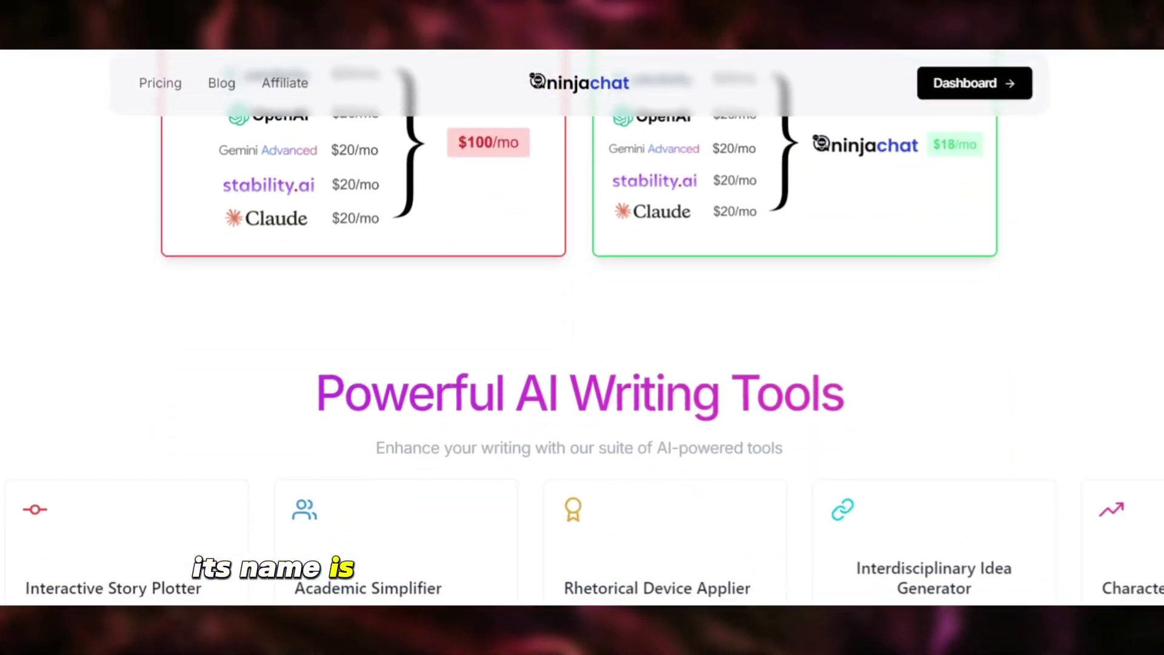
scroll(582, 327, down, 10)
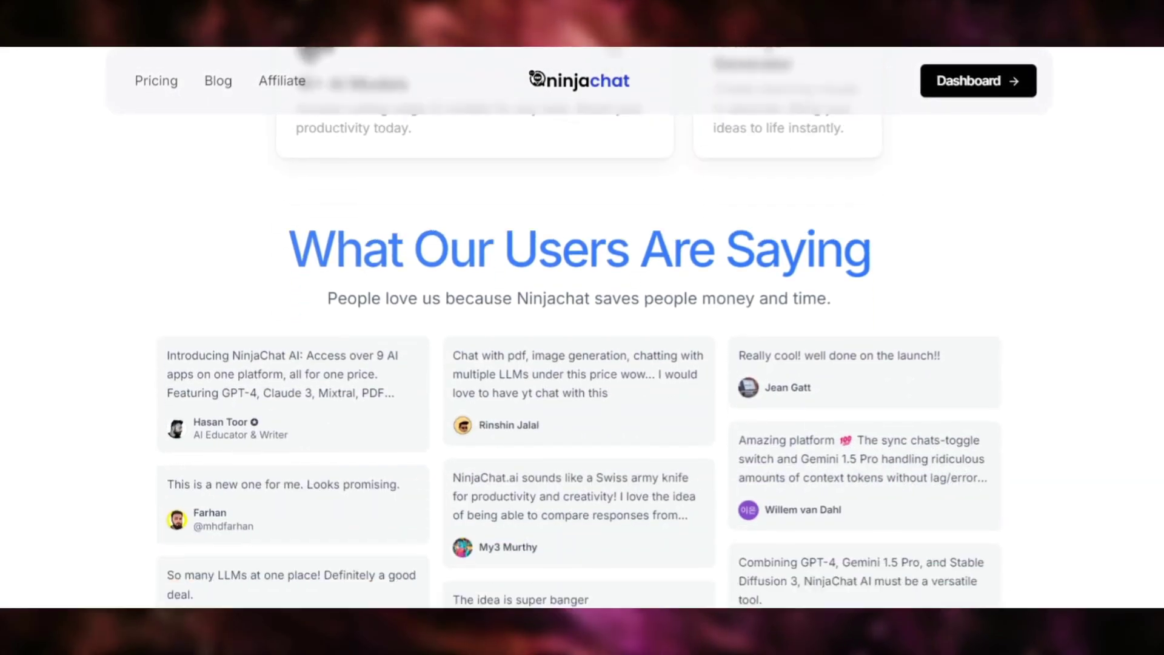
scroll(582, 328, down, 10)
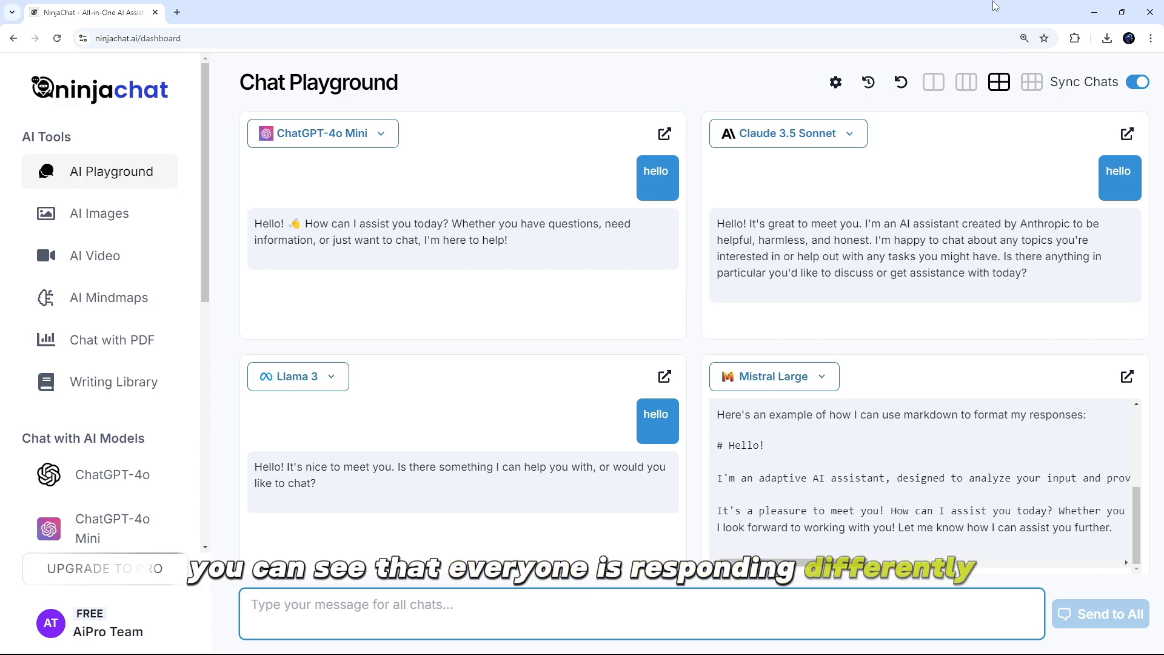
Cycle through the 2, 3, 4 and 6 panel layouts, ending on six, with Sync Chats off
click(943, 84)
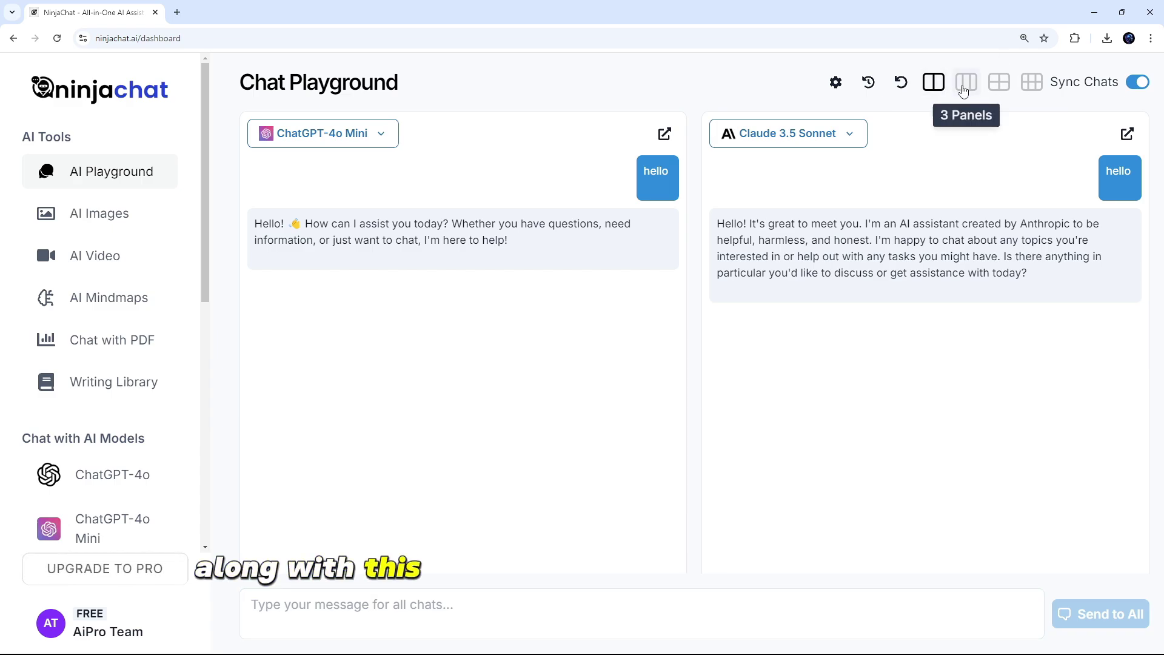
click(967, 81)
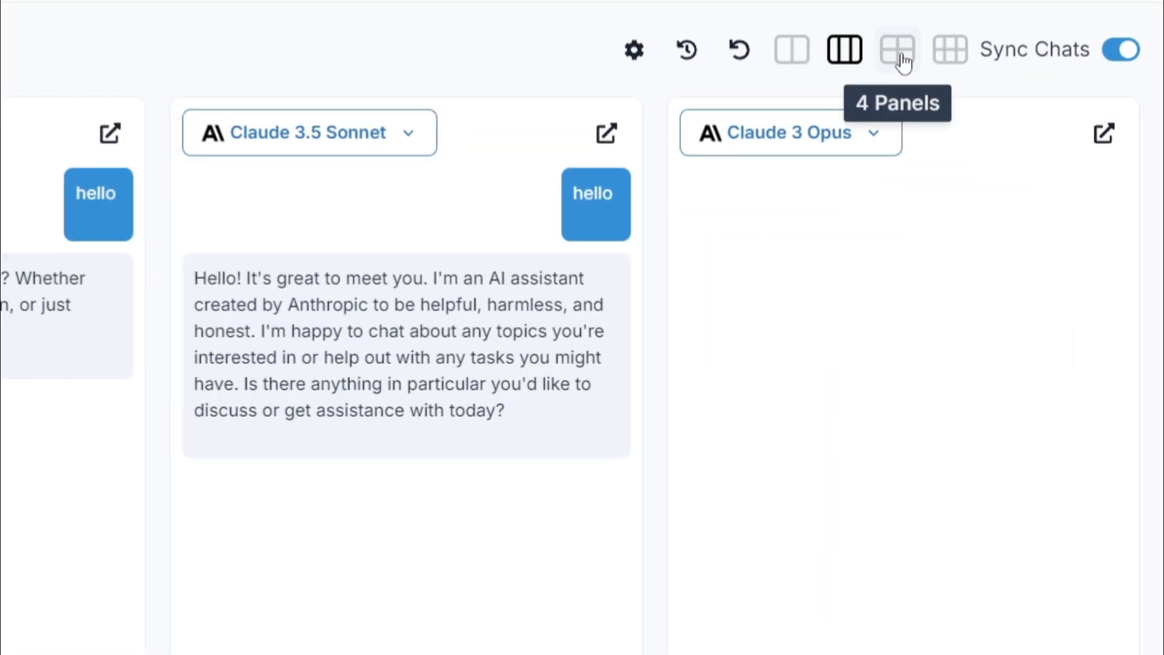
click(903, 60)
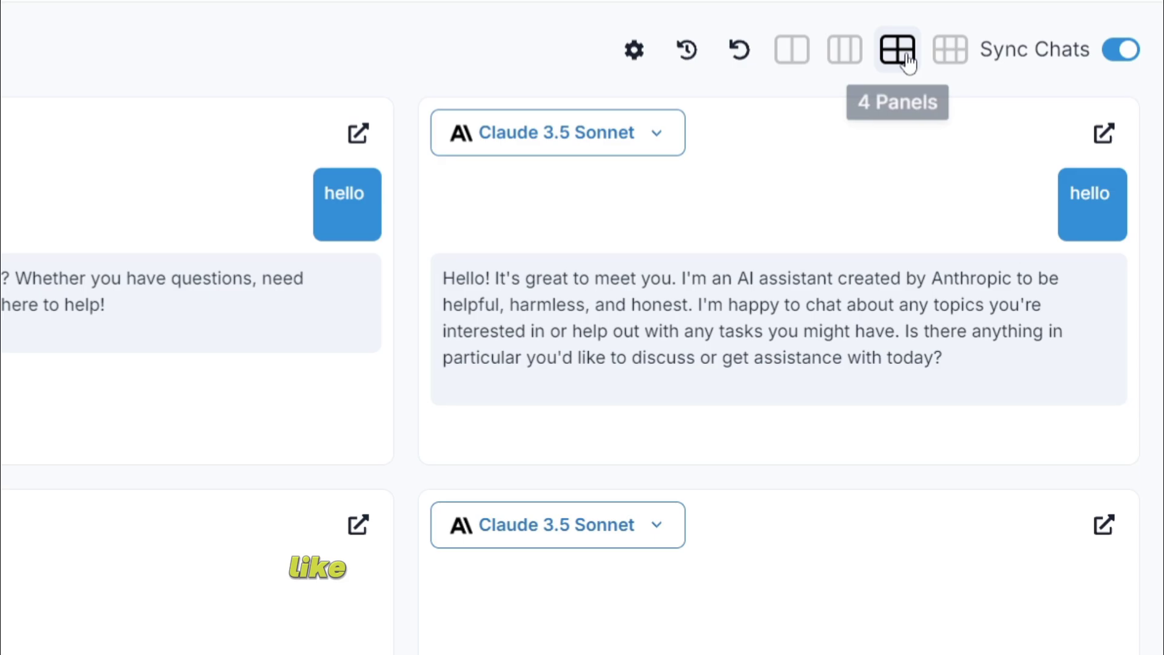
click(948, 59)
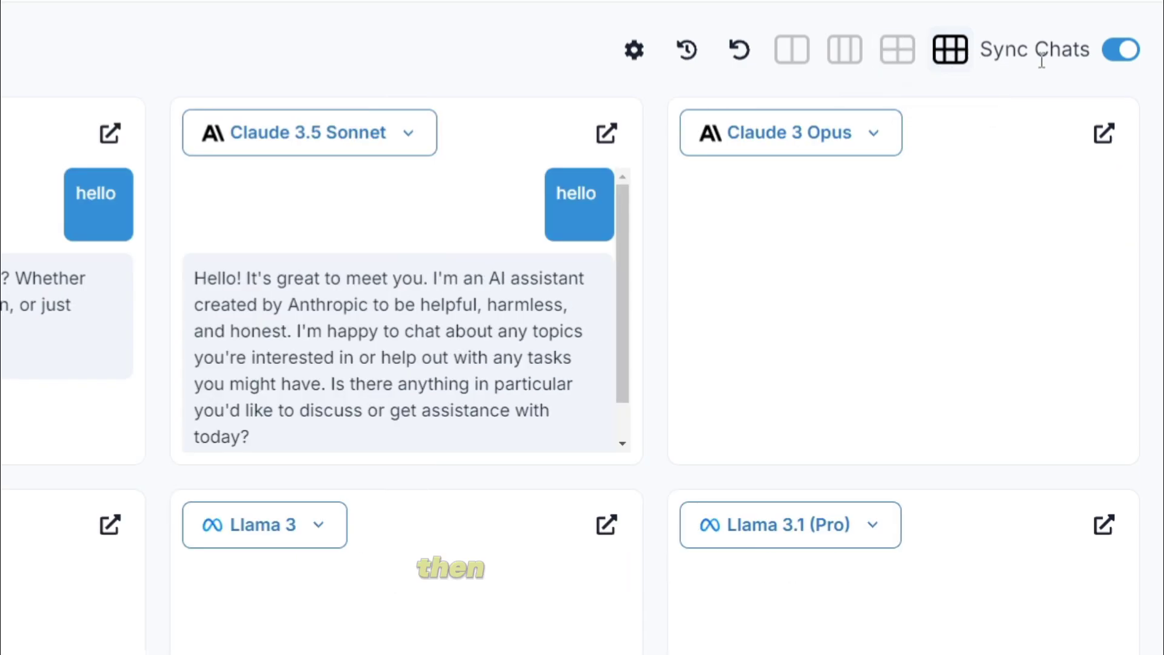
click(1121, 51)
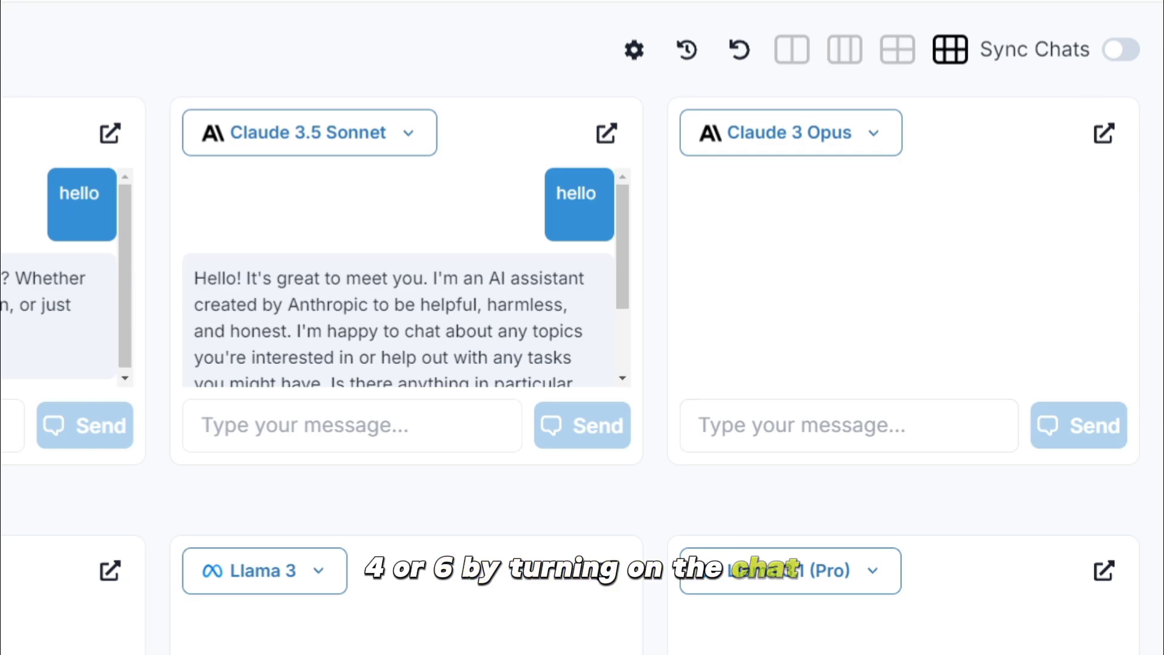
Send 'hello' to the bottom-left Claude chat and the pasted AI-versus-human question to Llama 3
click(310, 603)
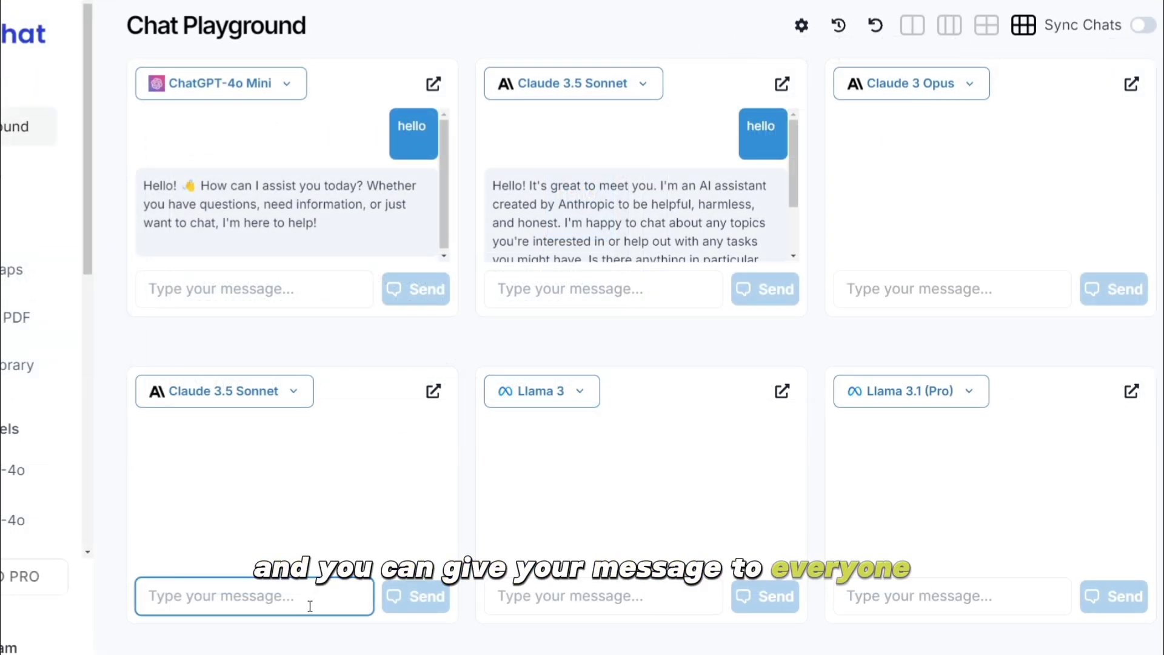
text(hell)
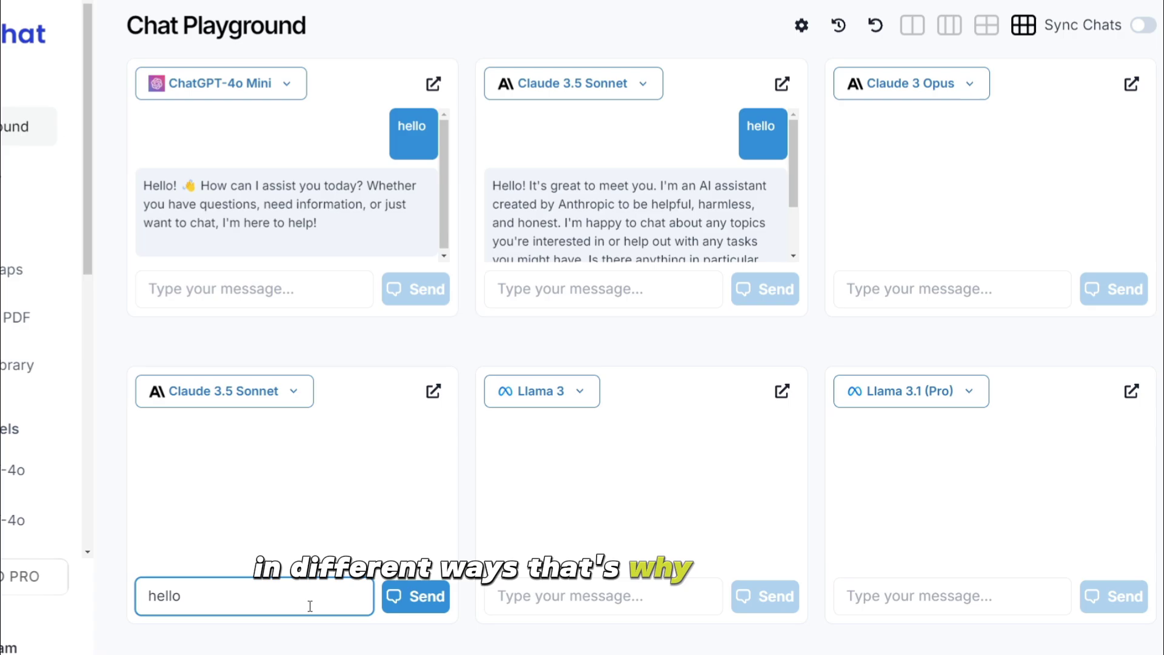
text(o)
click(419, 596)
click(559, 596)
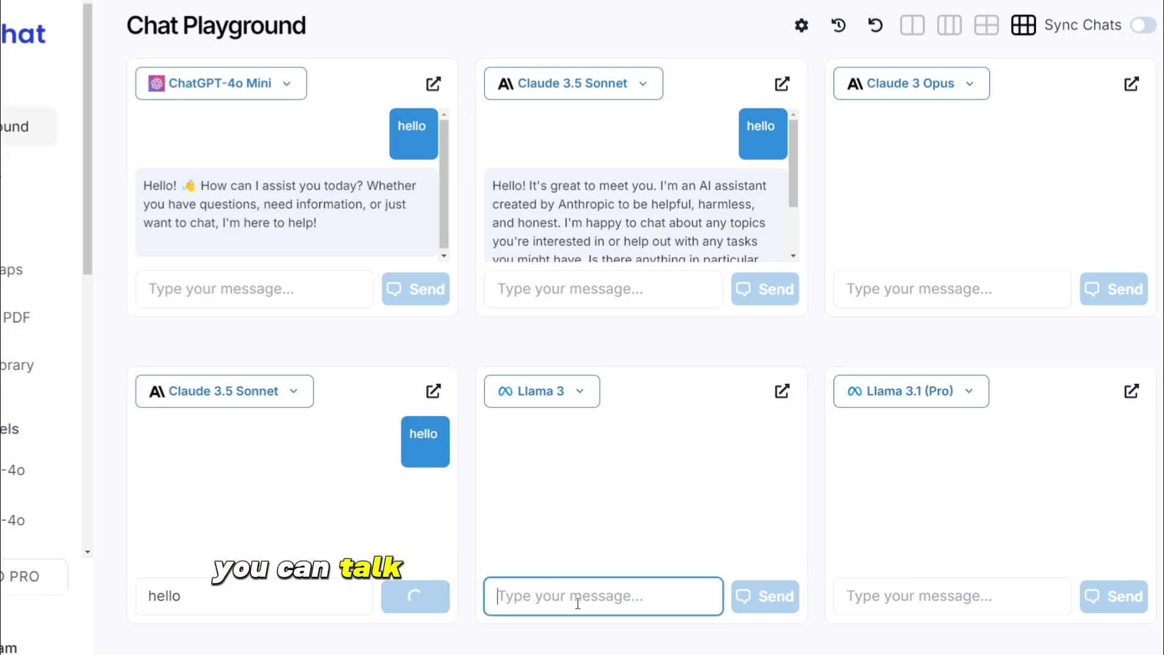
text(tell me the difference between AI and human)
click(788, 606)
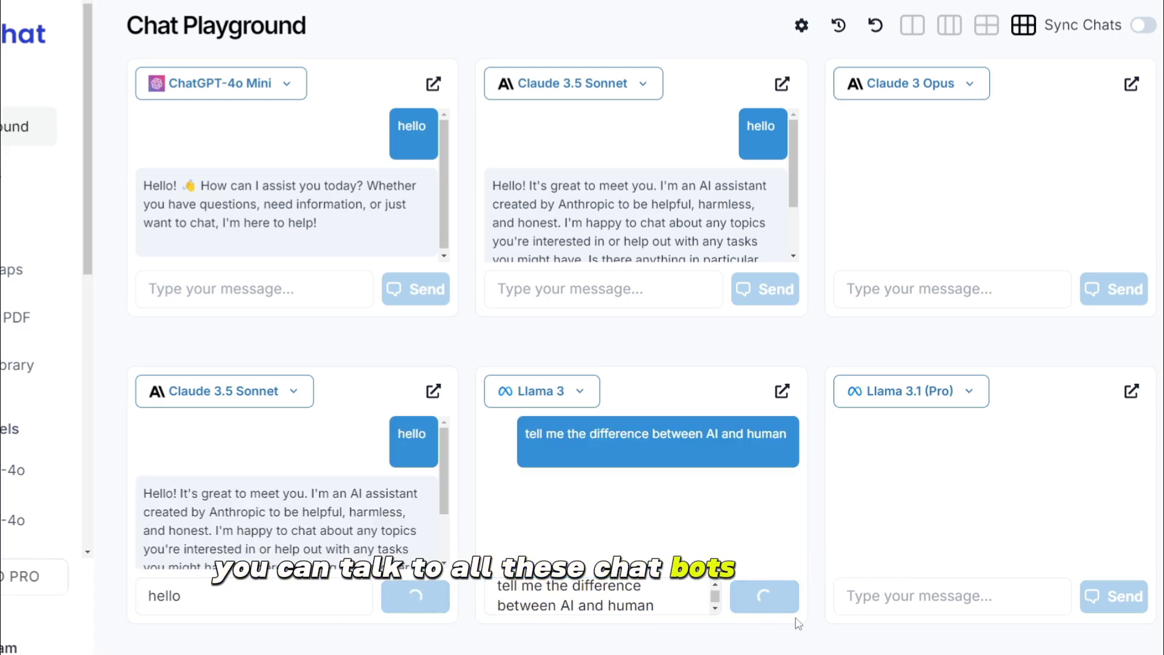
Set the left chat to ChatGPT-4o Mini and send the AI-versus-human question to it and Claude 3 Opus
click(923, 595)
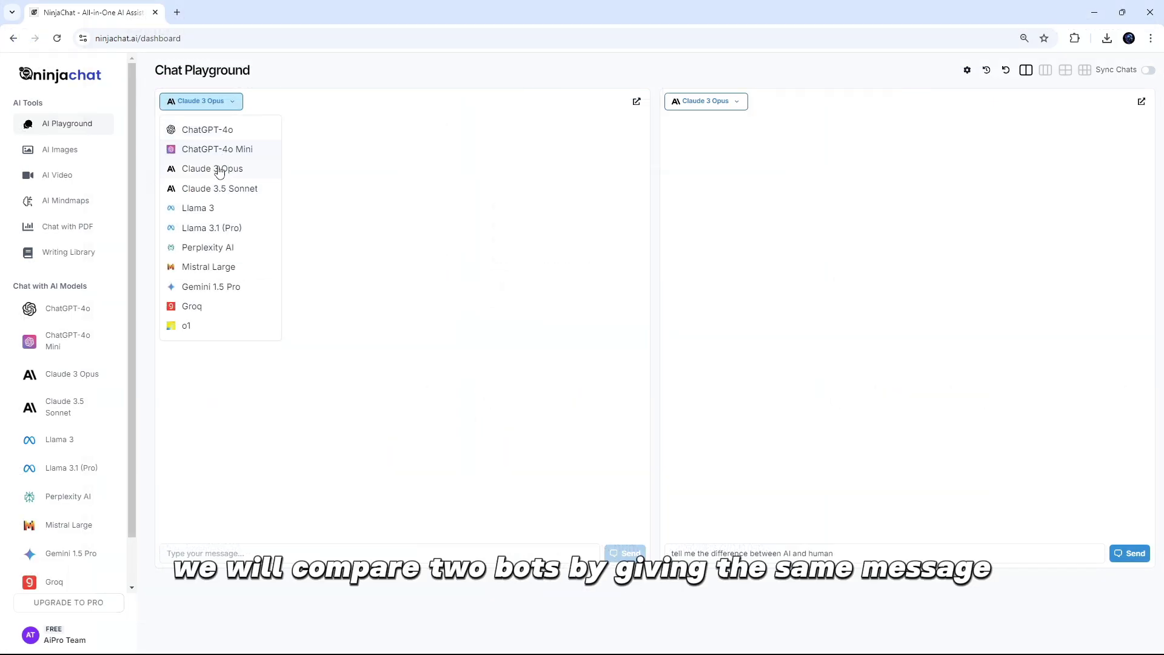
click(213, 149)
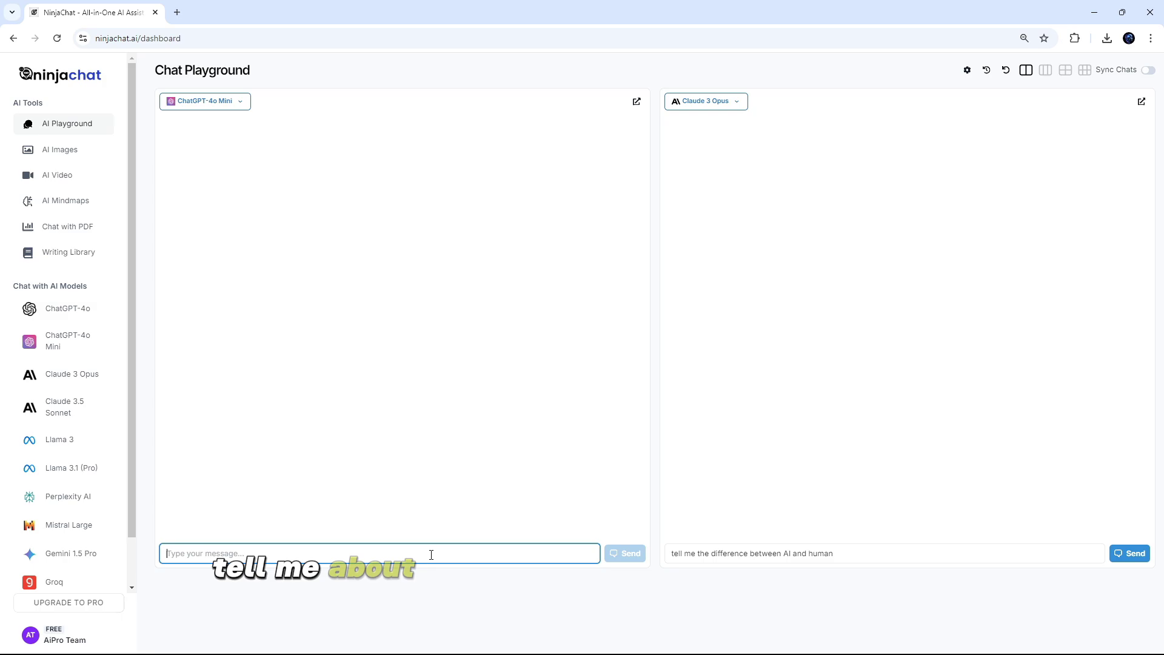
click(625, 553)
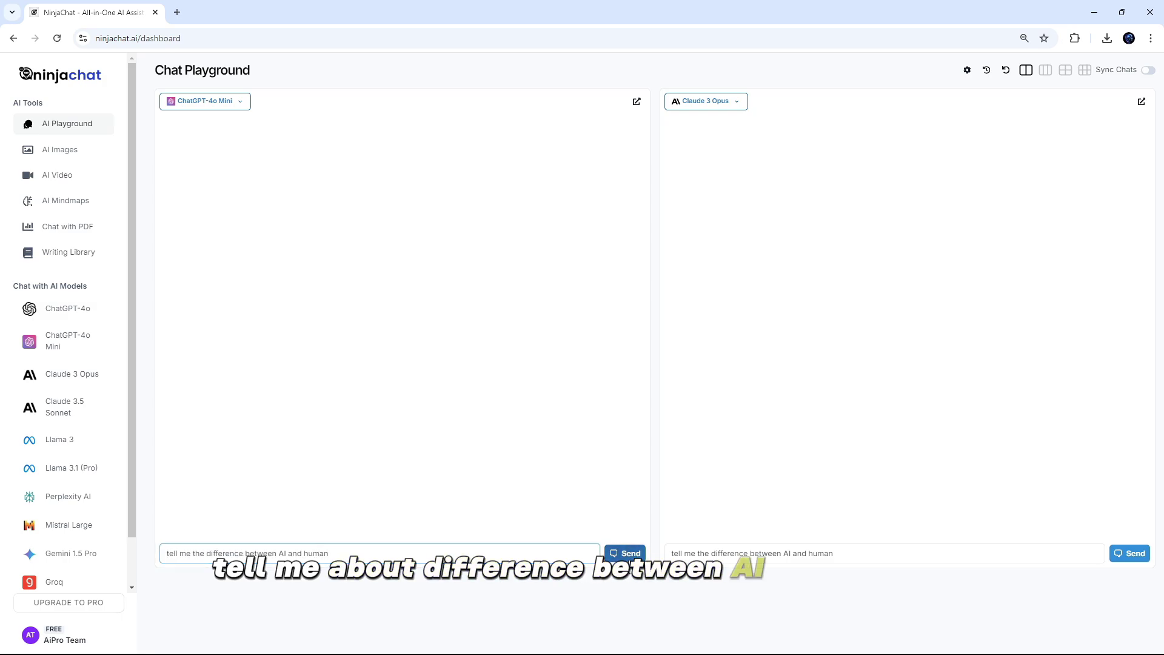
click(1122, 557)
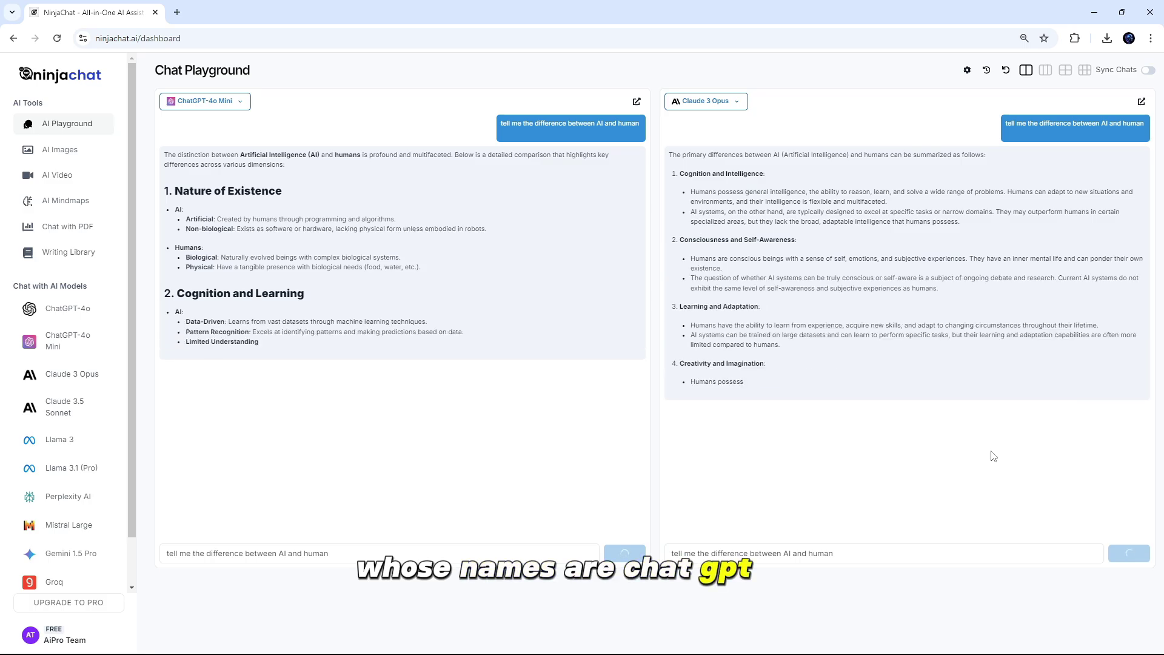
key(ctrl+plus)
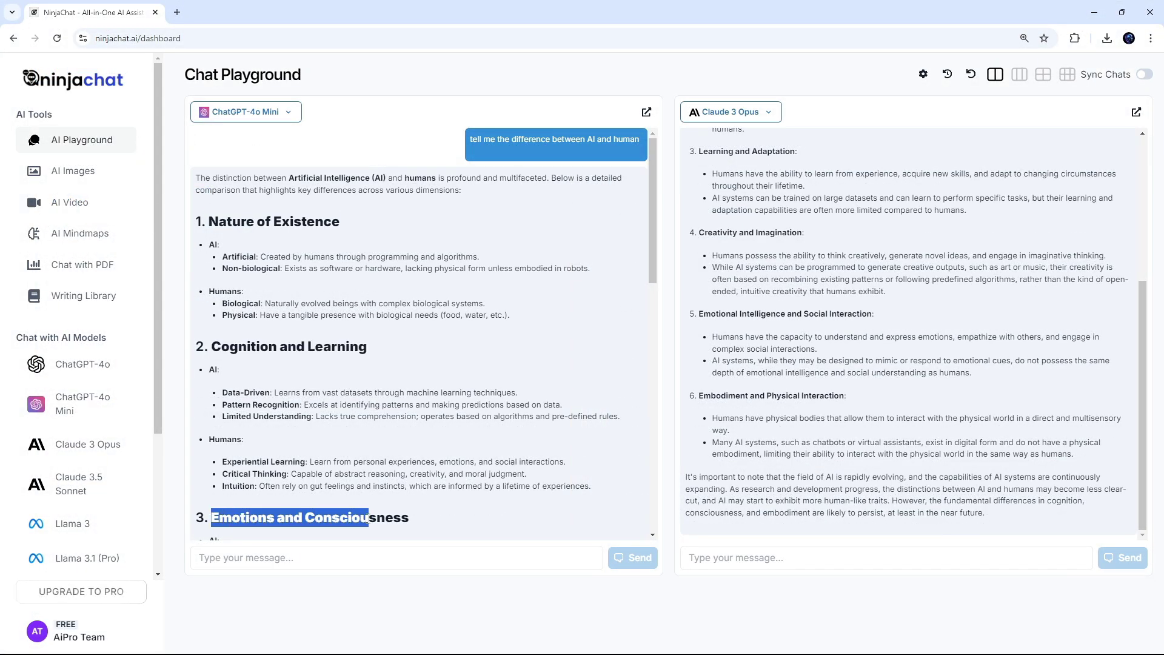
Highlight the Cognition, Consciousness, Learning and Creativity headings, then show the right chat's model list
click(445, 526)
scroll(644, 264, down, 1)
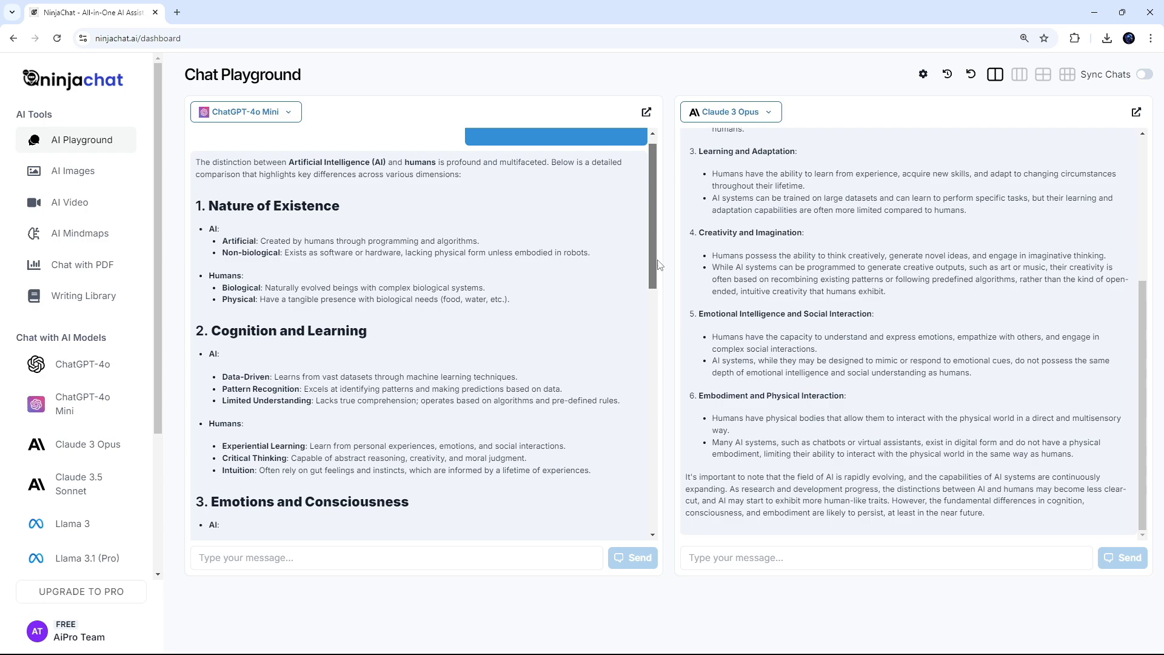
scroll(598, 224, up, 6)
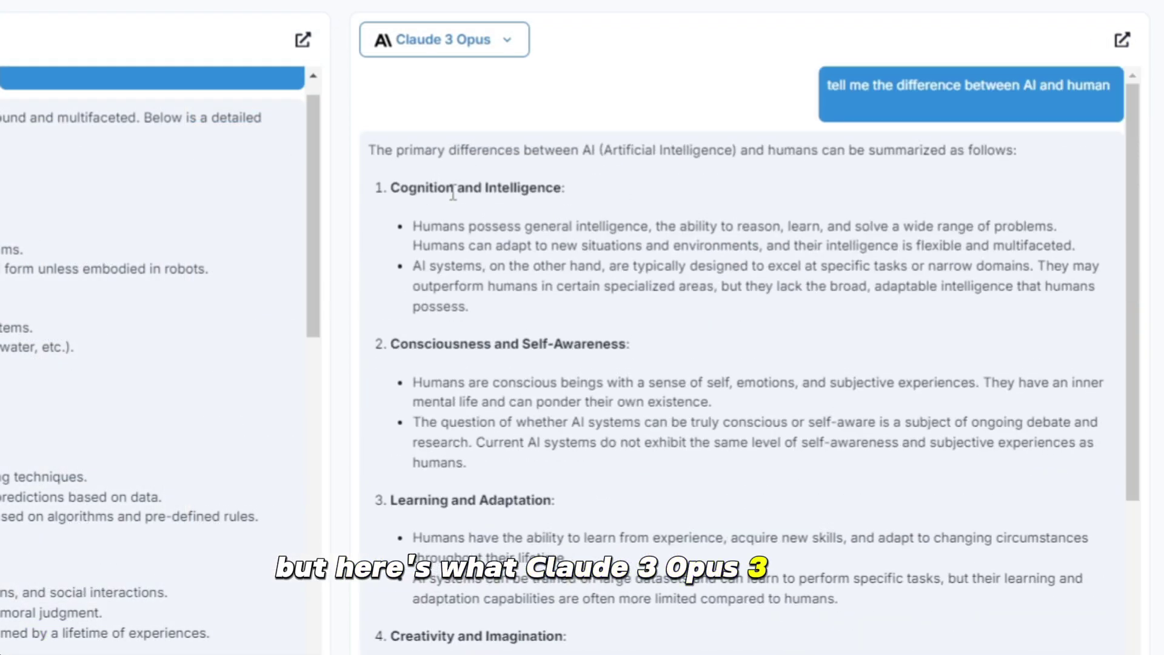
drag(392, 185, 450, 202)
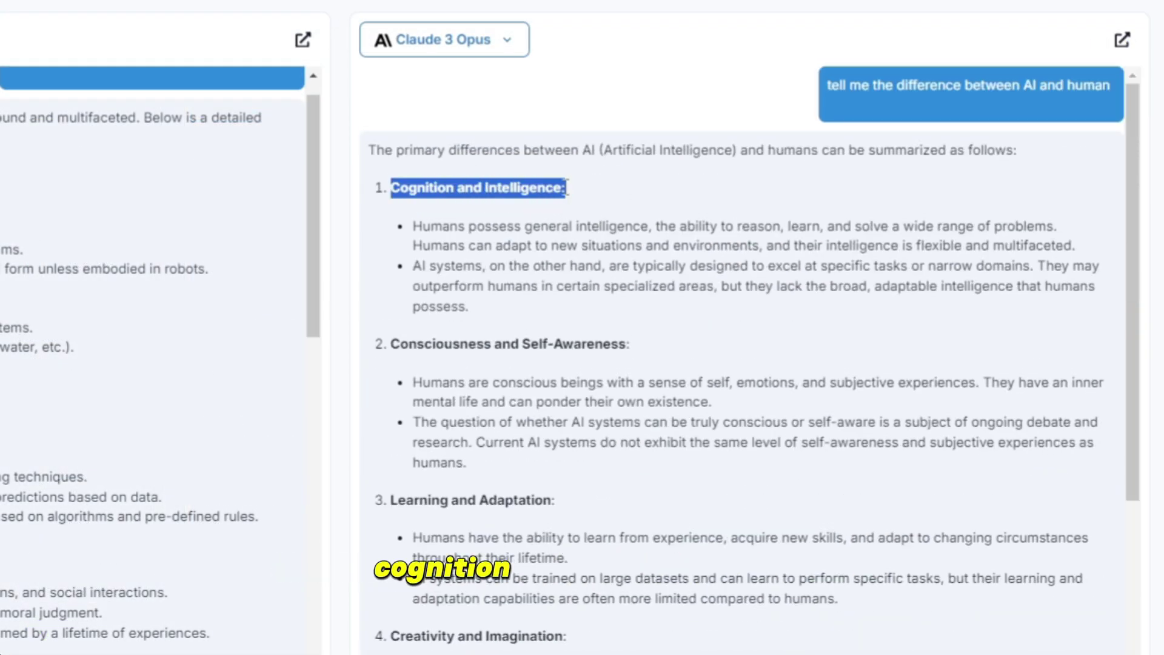
drag(393, 344, 631, 344)
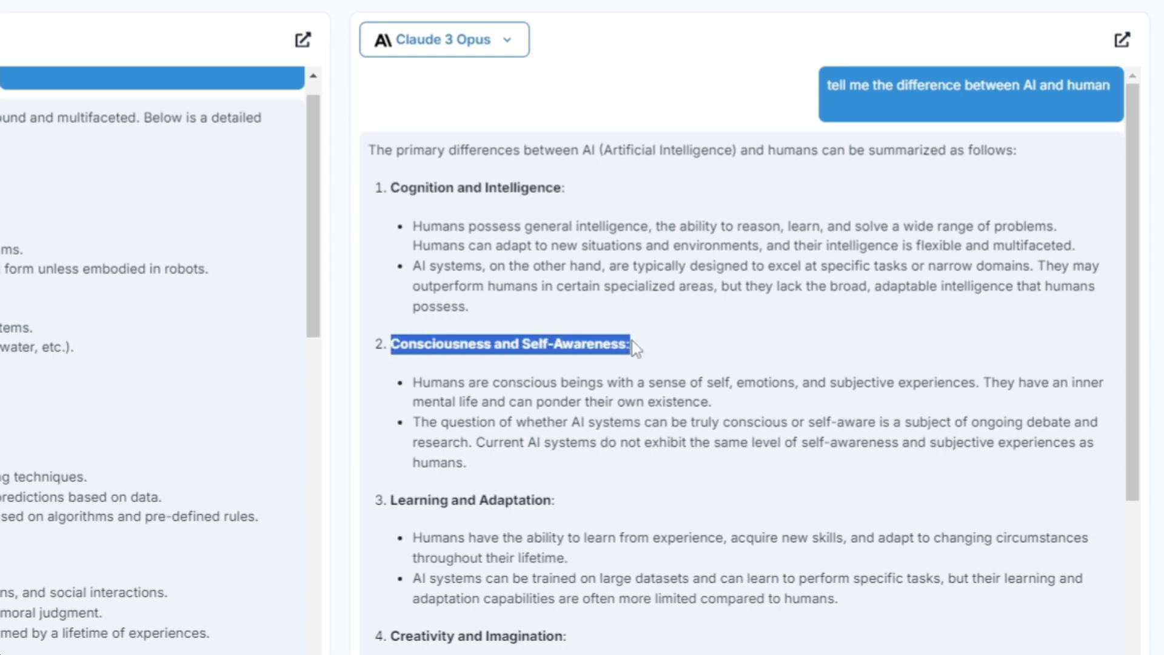
drag(391, 501, 549, 501)
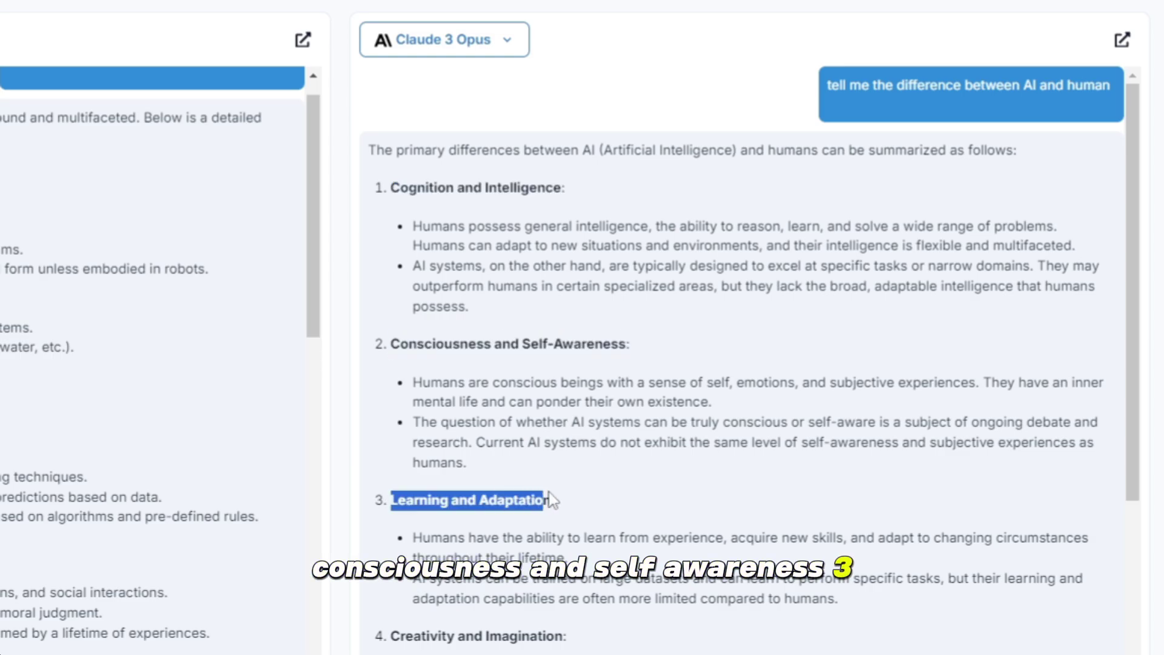
drag(391, 635, 577, 646)
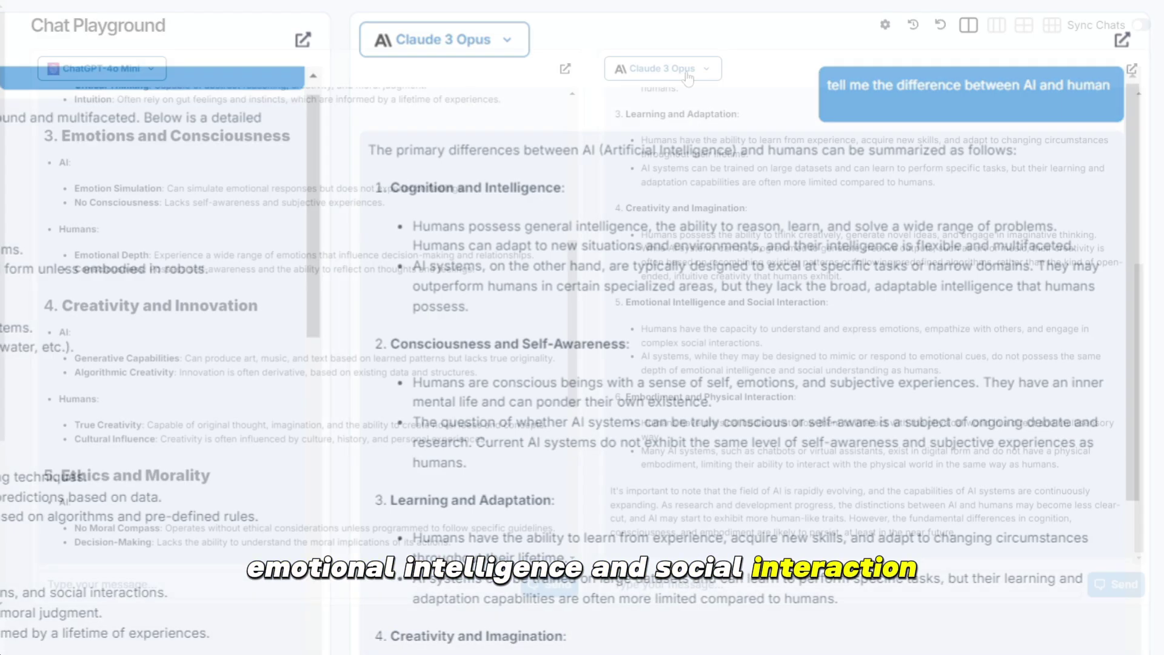
click(663, 68)
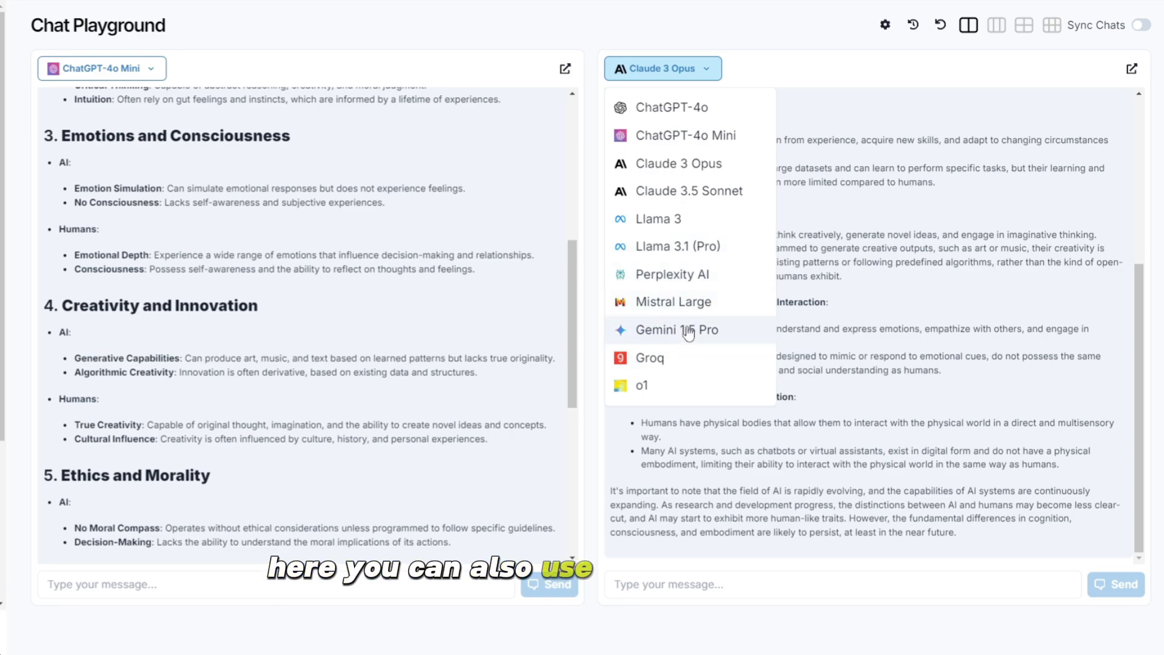
Switch the right chat to Llama 3 and send it the pasted emotional intelligence heading
click(677, 228)
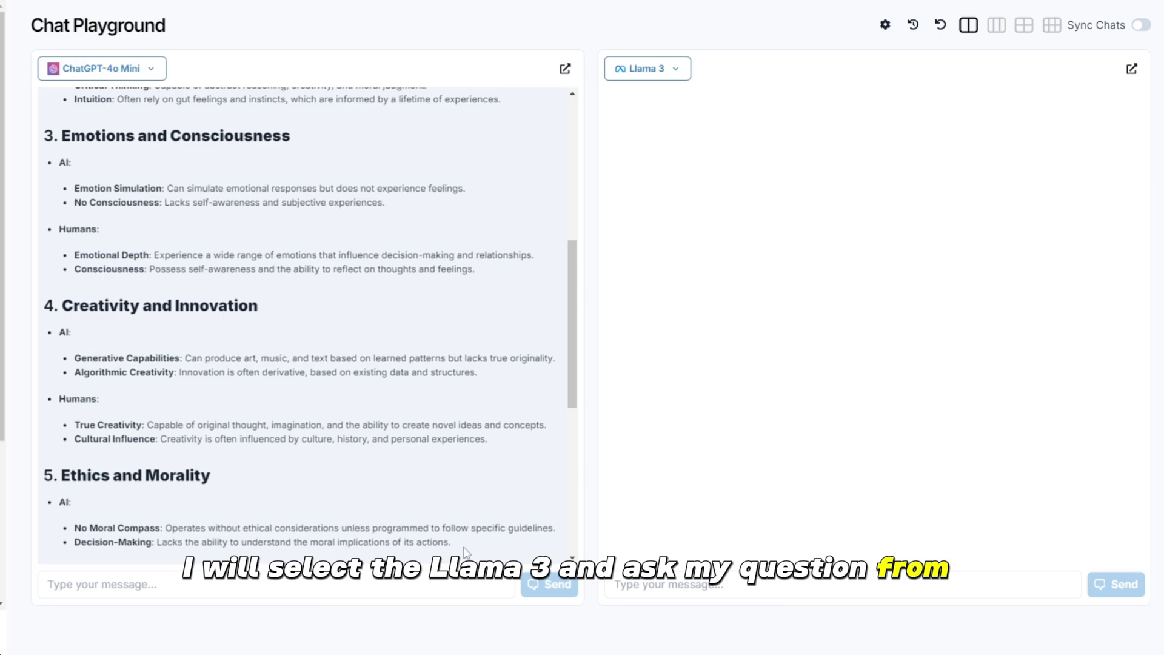
click(709, 584)
text(Emotional Intelligence and Social Interaction:)
click(1102, 597)
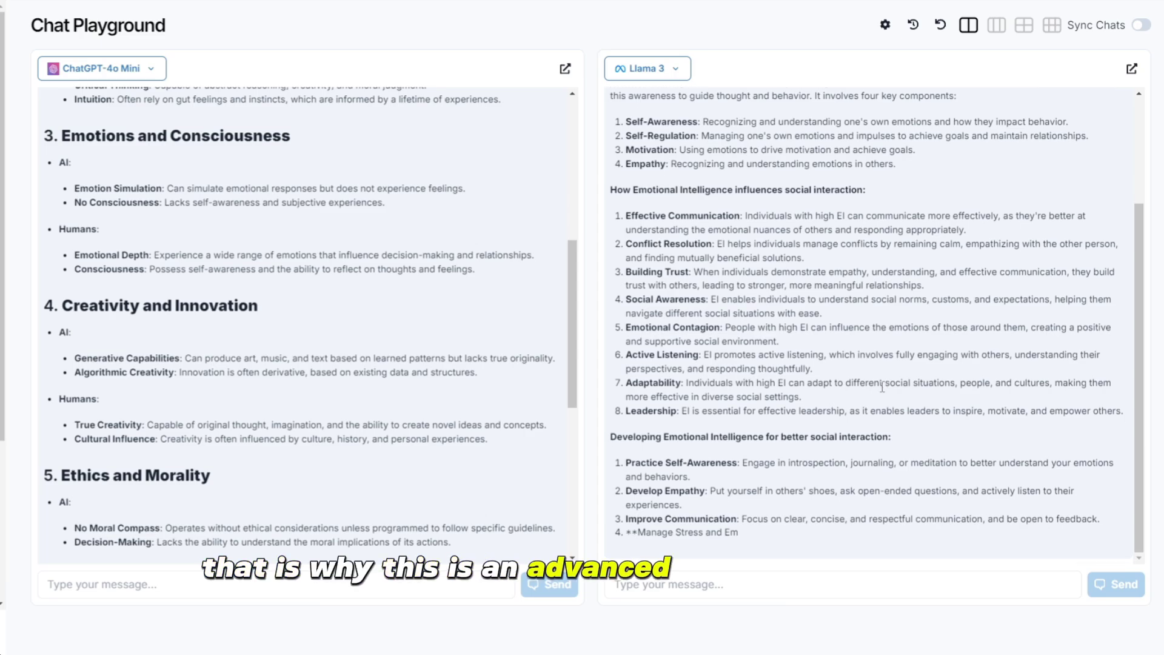
scroll(882, 387, up, 3)
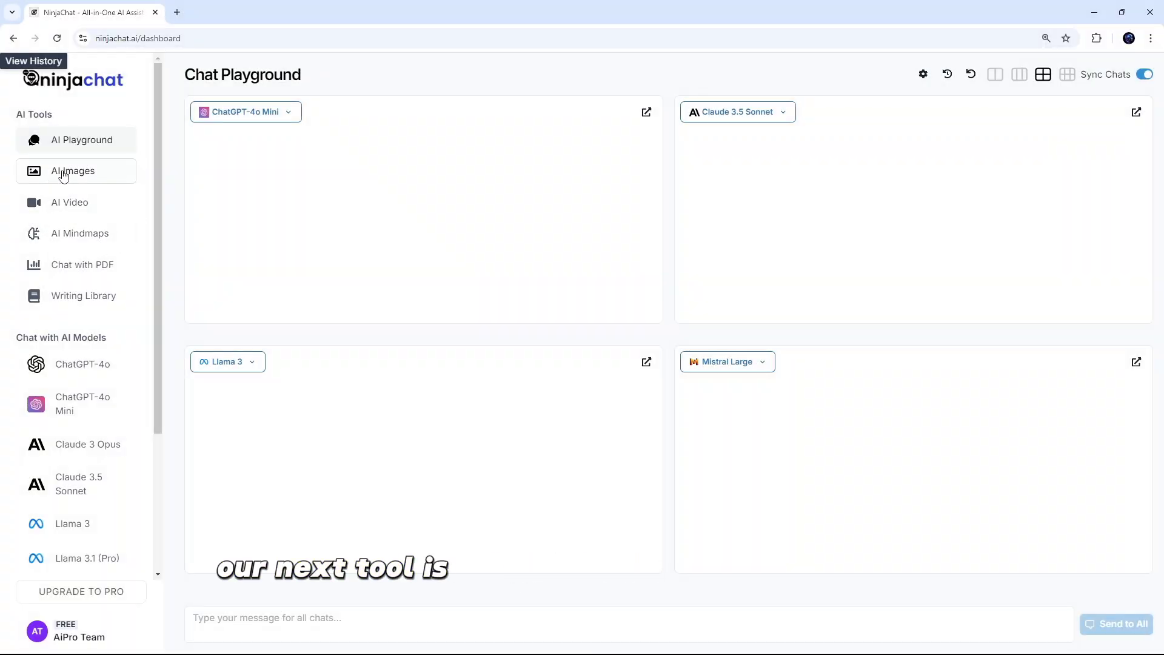
In the image generator, use the 'A vibrant galaxy with swirling nebulae' prompt with the SD-3 model
click(64, 174)
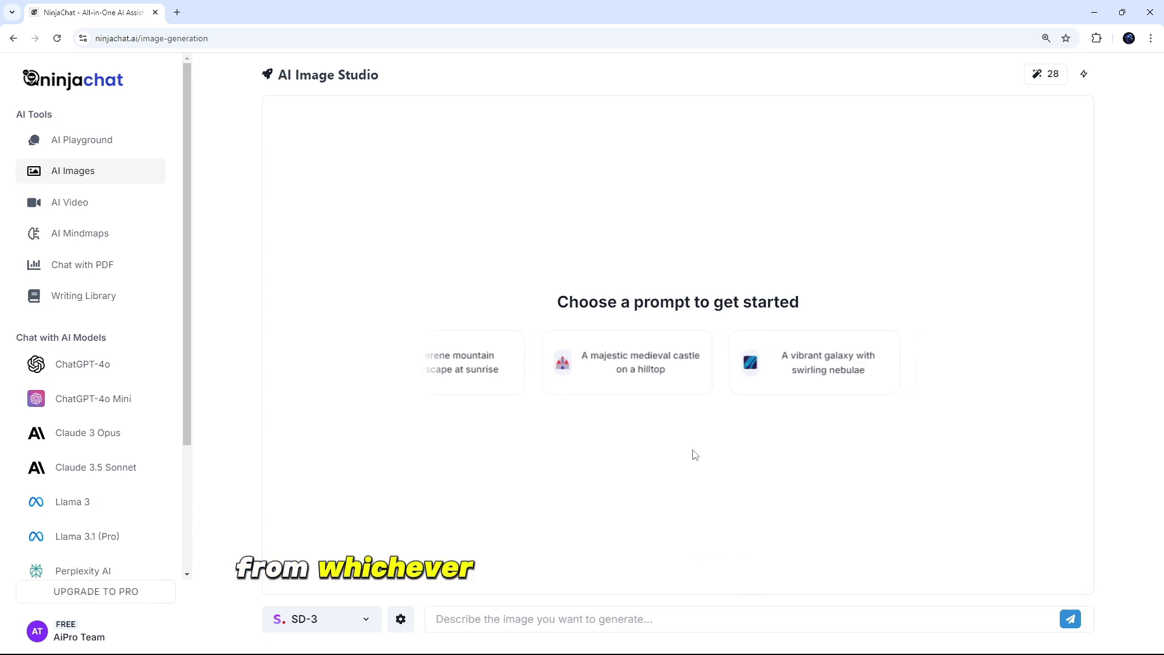
click(790, 373)
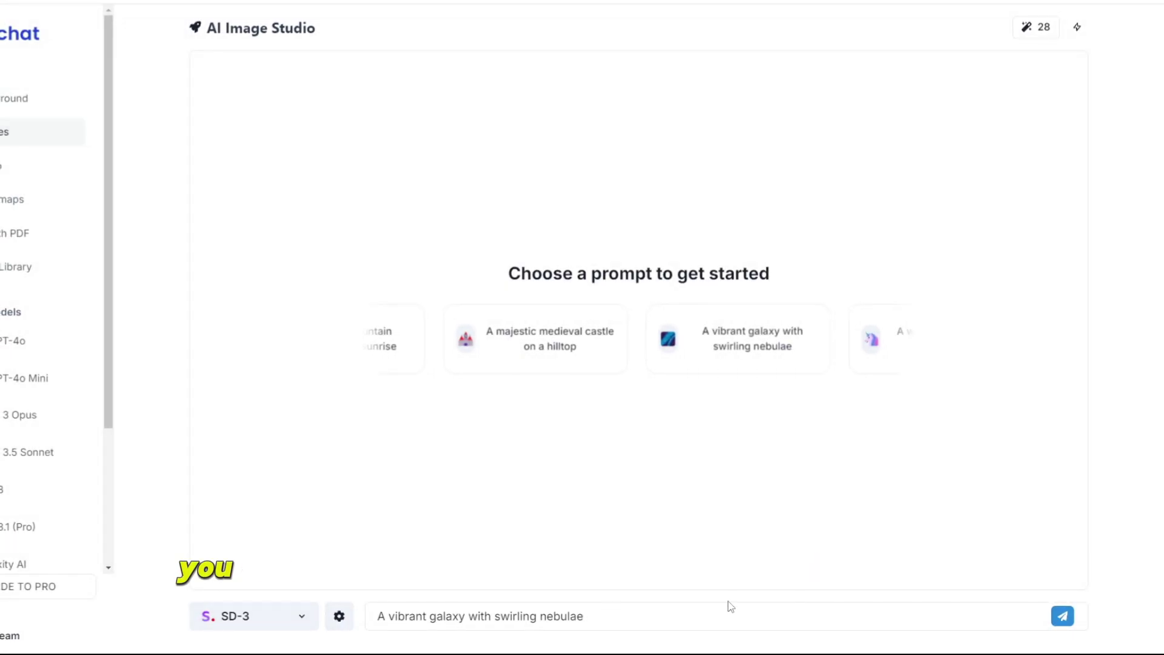
click(276, 619)
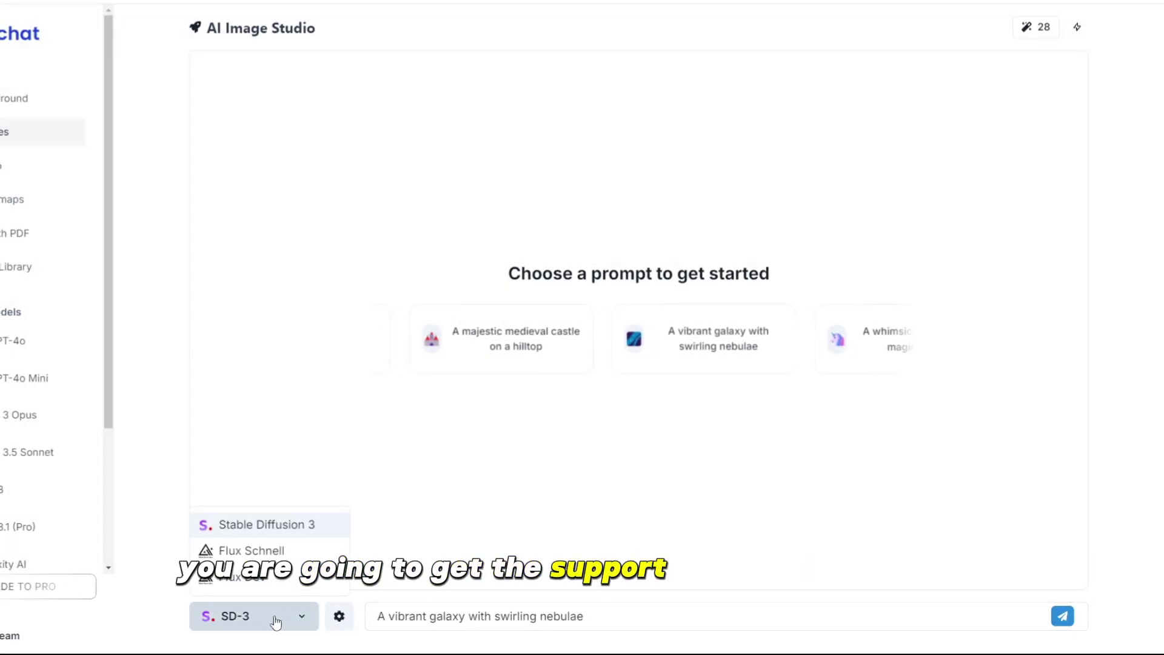
click(273, 526)
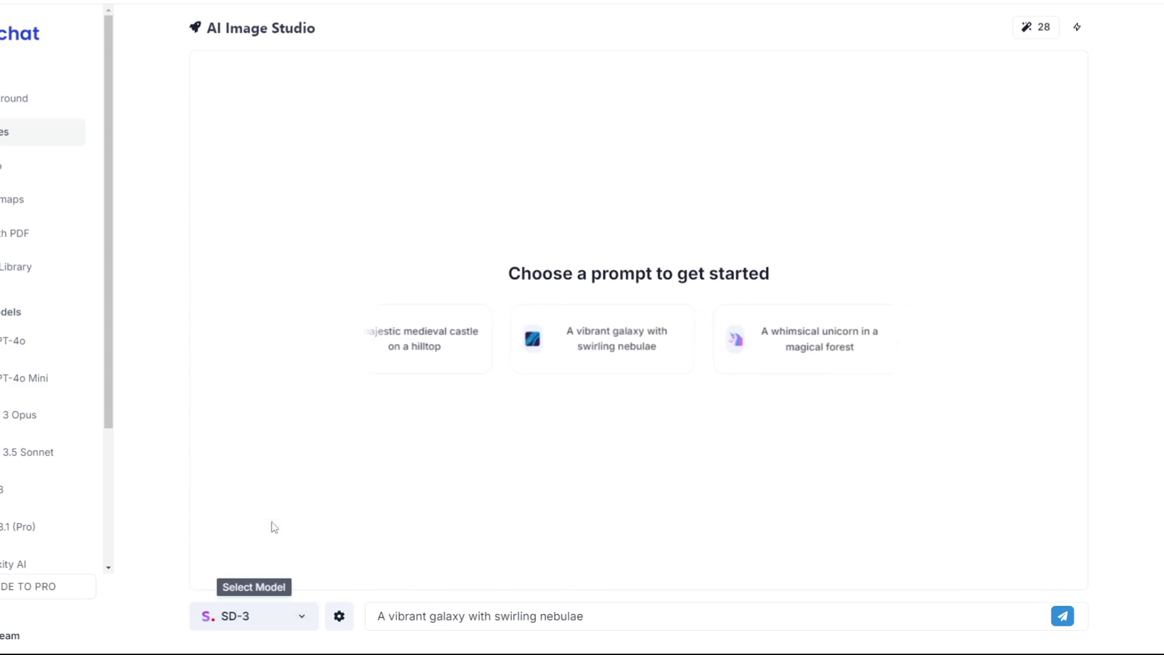
Keep the generation settings' aspect ratio at 1:1 Square
click(339, 616)
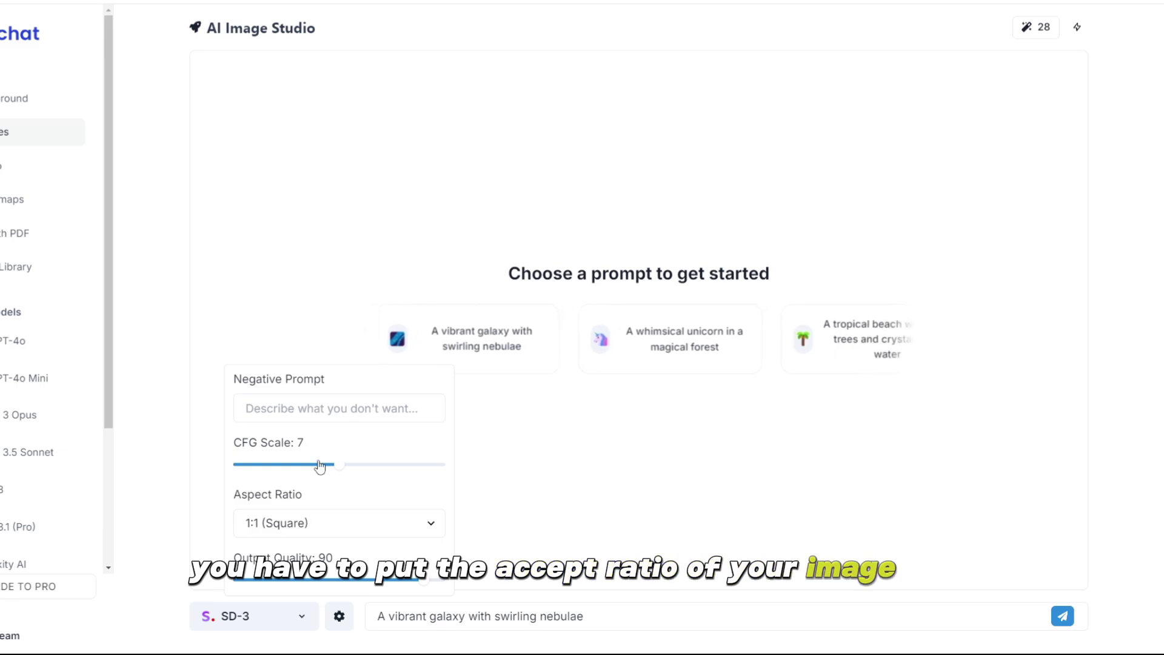
click(323, 533)
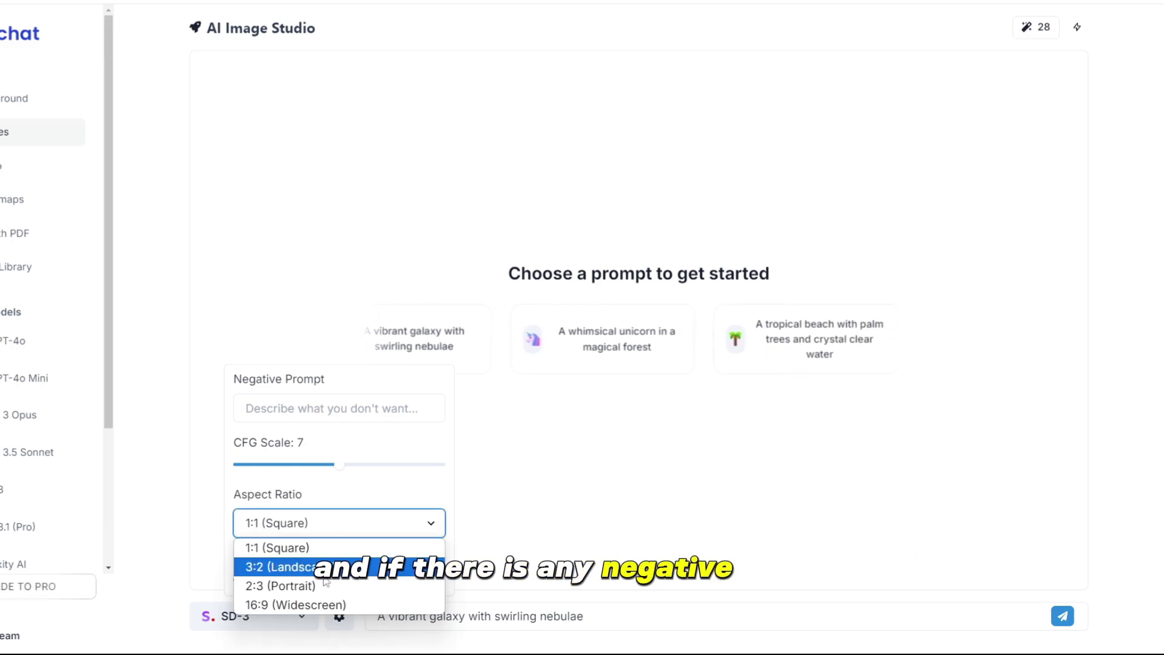
click(381, 539)
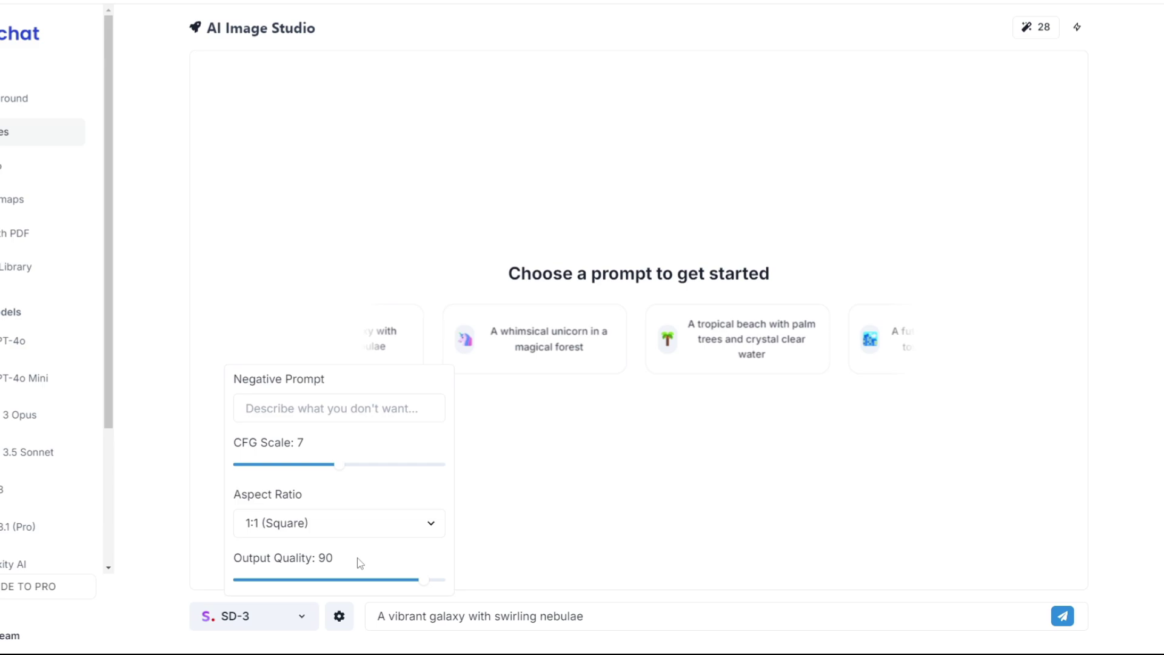
click(503, 569)
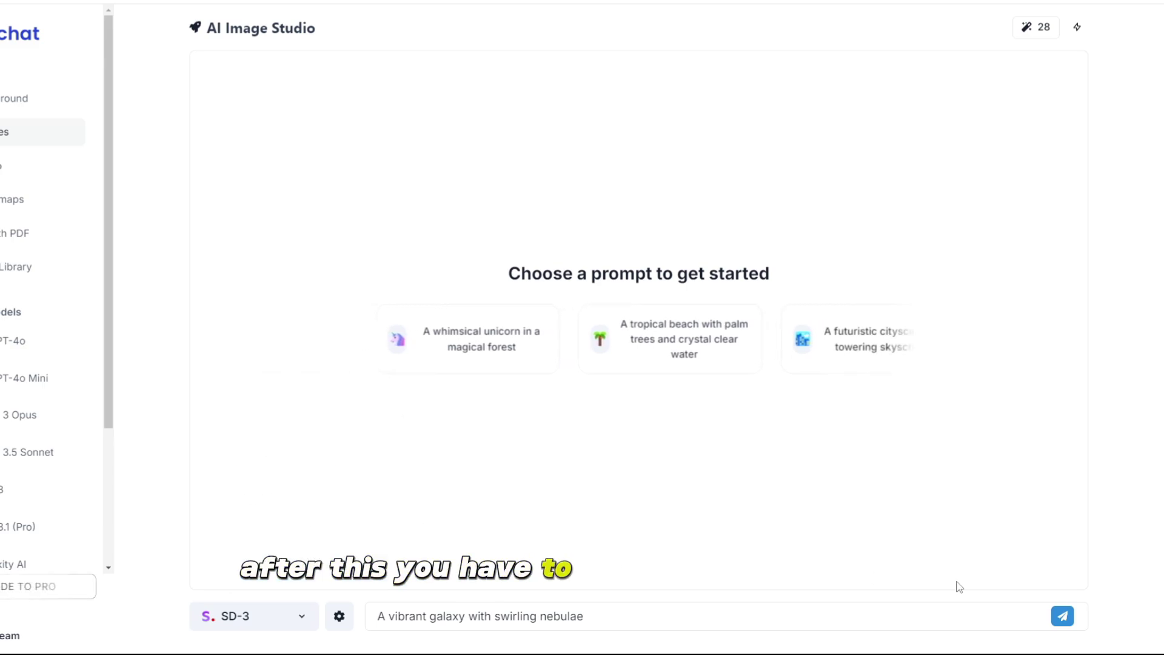
Generate the galaxy image with SD-3 and view the result
click(1061, 615)
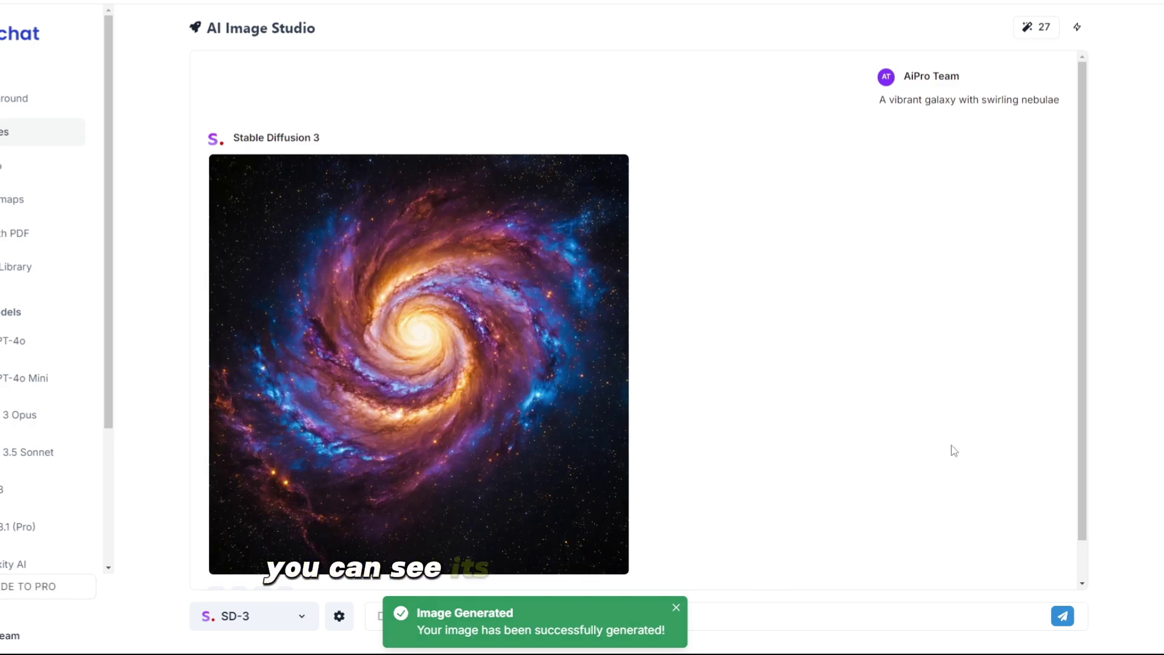
scroll(527, 362, down, 1)
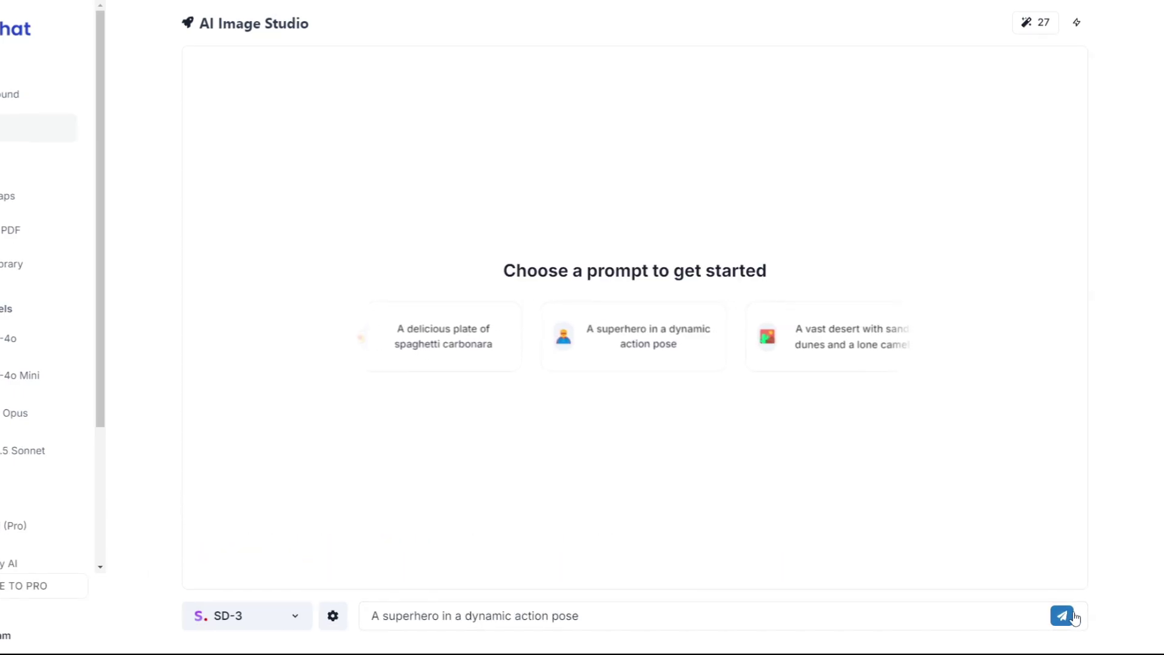
Generate the superhero dynamic action pose image and look over the result
click(1063, 617)
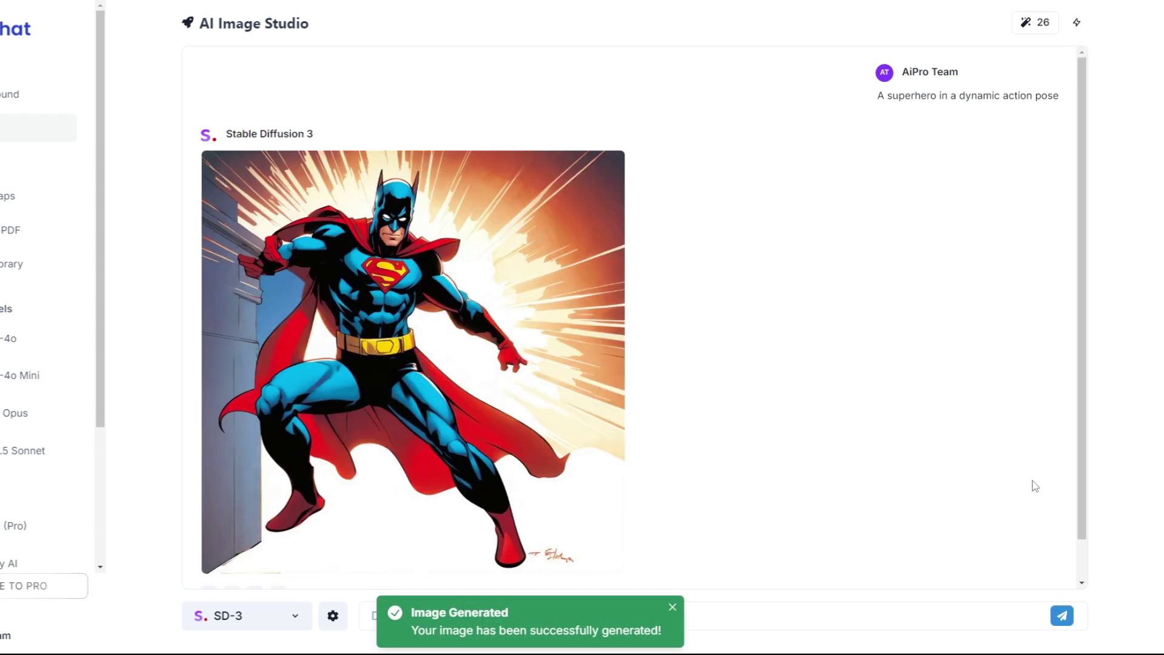
scroll(866, 434, down, 1)
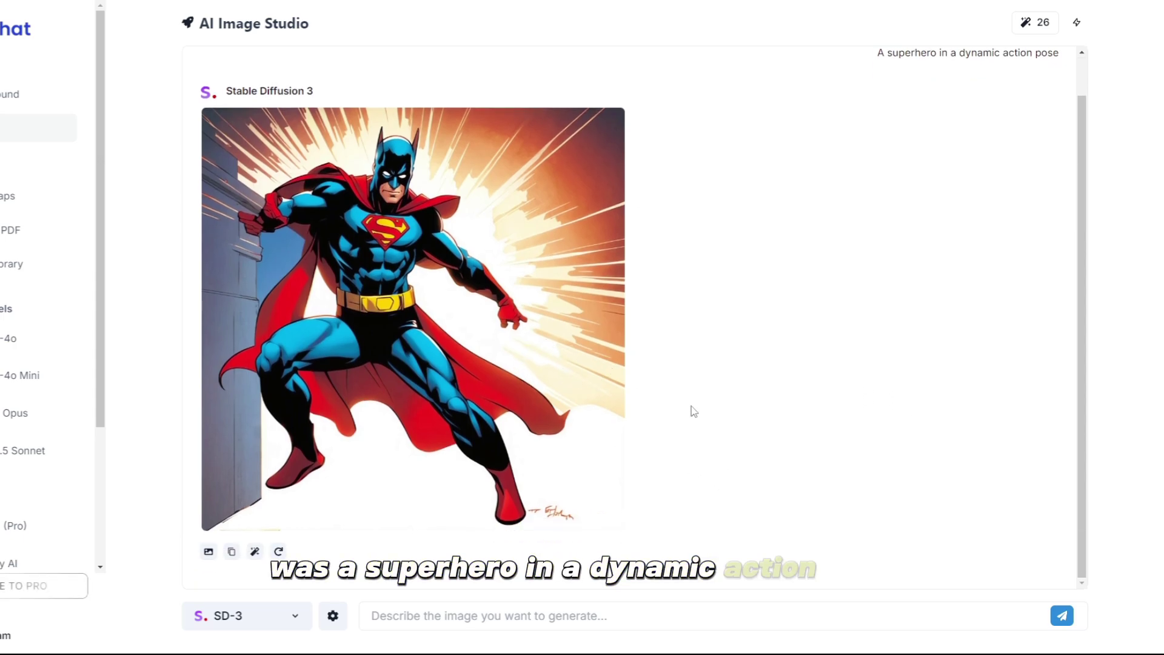
scroll(698, 468, up, 1)
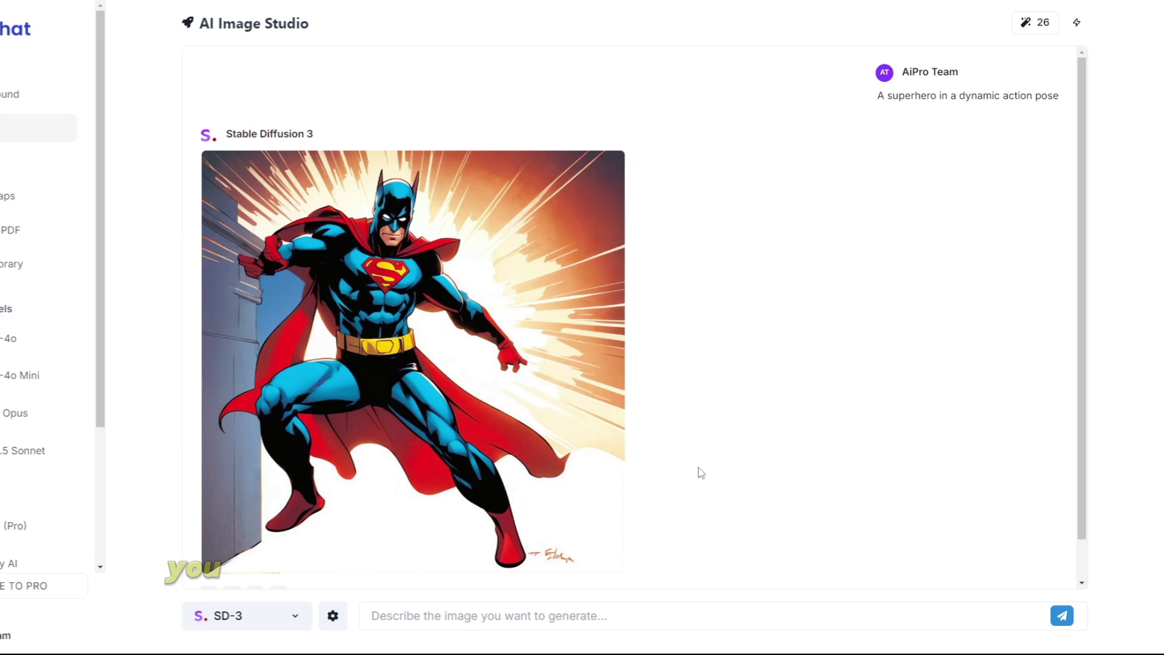
scroll(699, 468, down, 1)
Begin typing a new image prompt
click(488, 618)
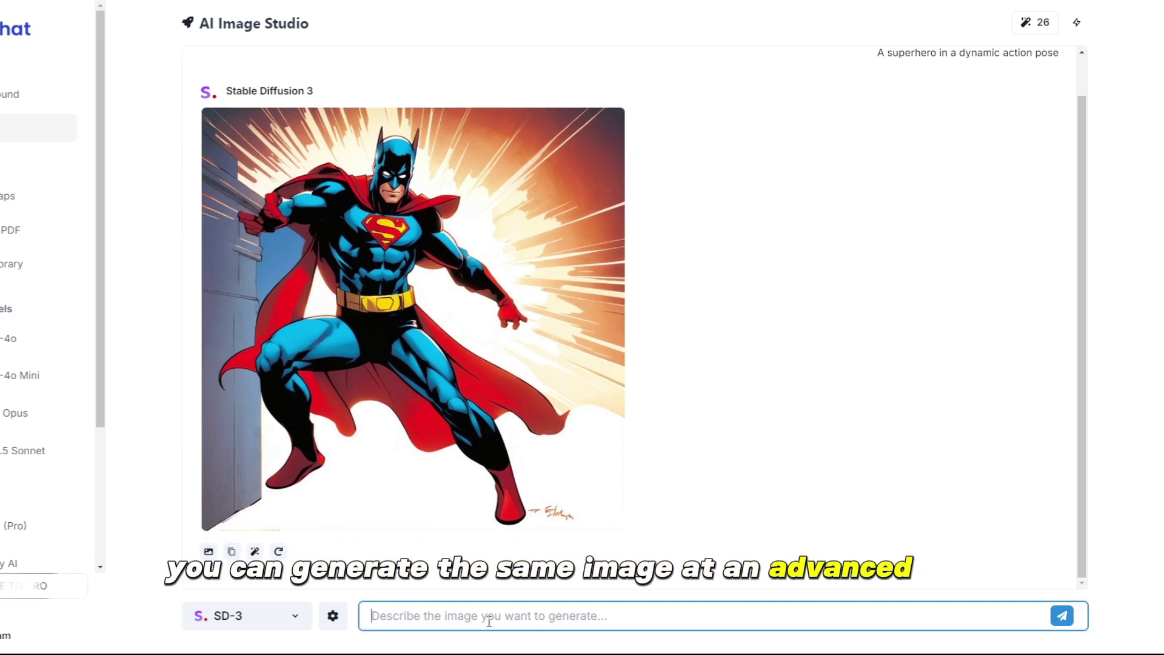
text(a)
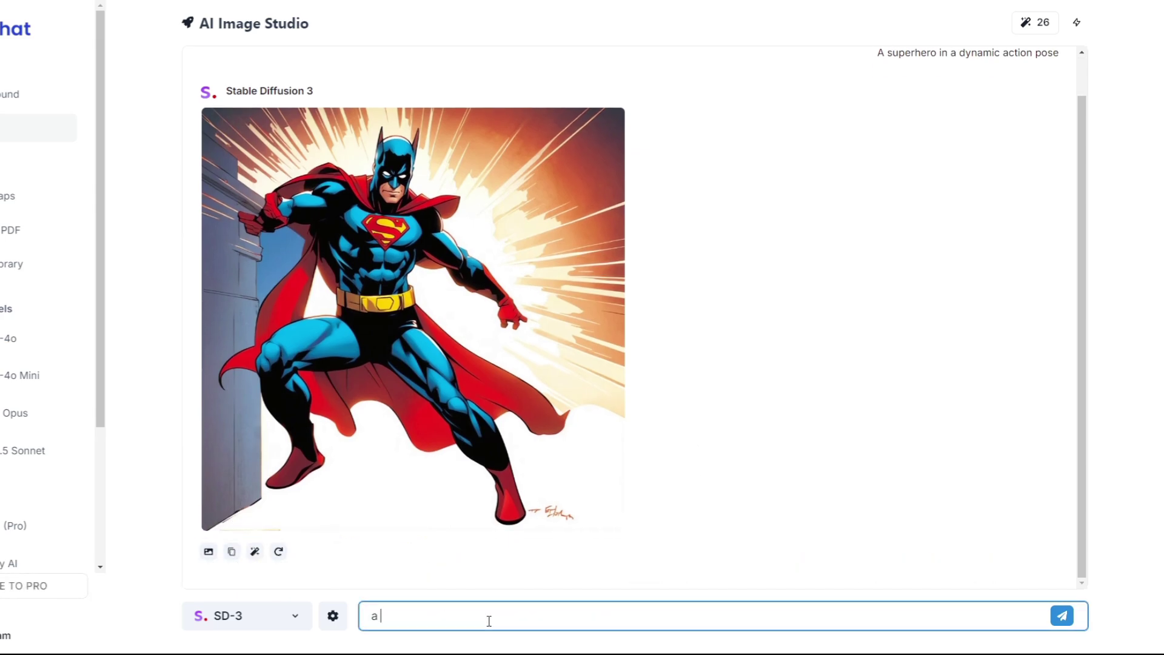
text(ca)
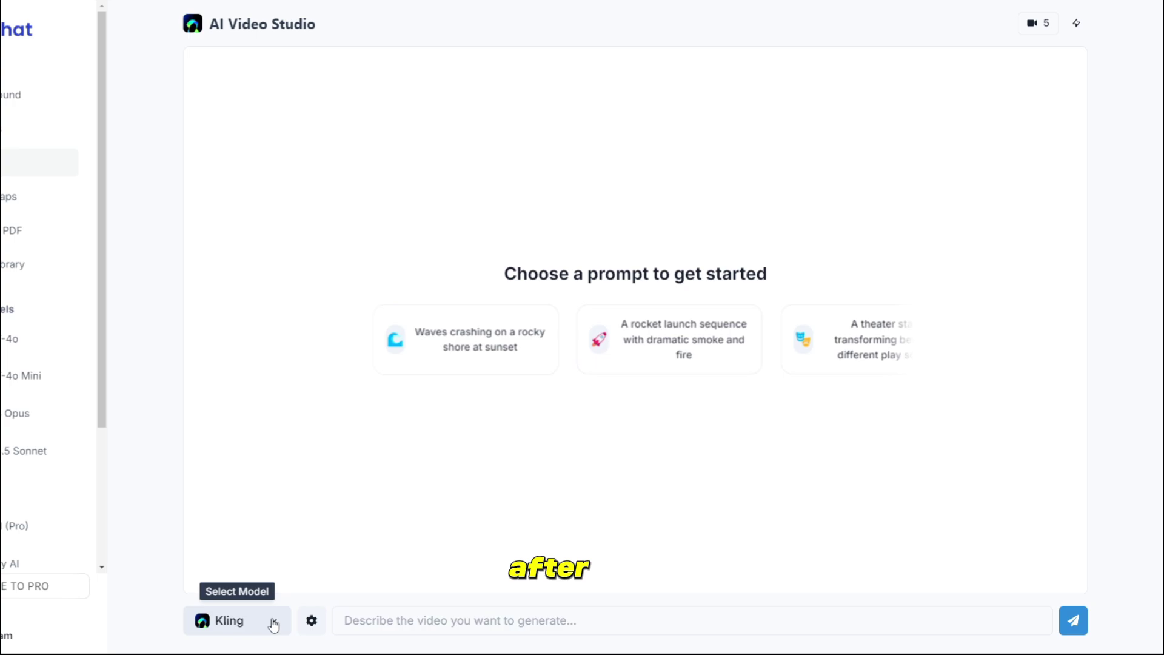
Keep Kling as the video model and choose the 16:9 Landscape aspect ratio
click(274, 623)
click(253, 590)
click(312, 621)
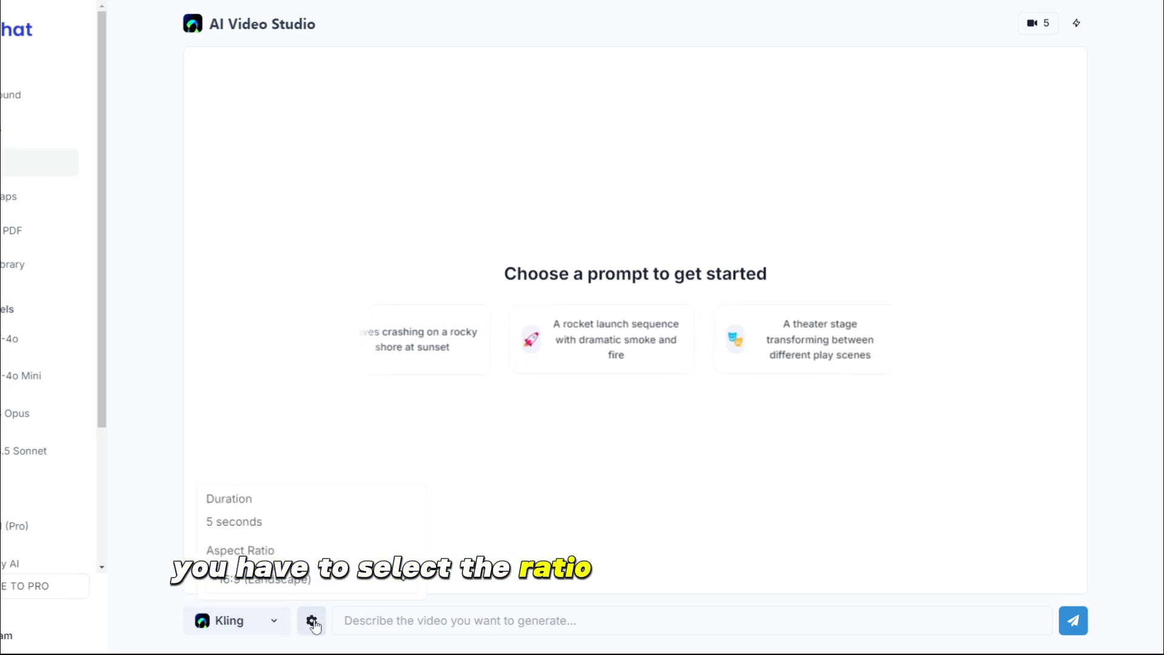
click(276, 584)
click(276, 598)
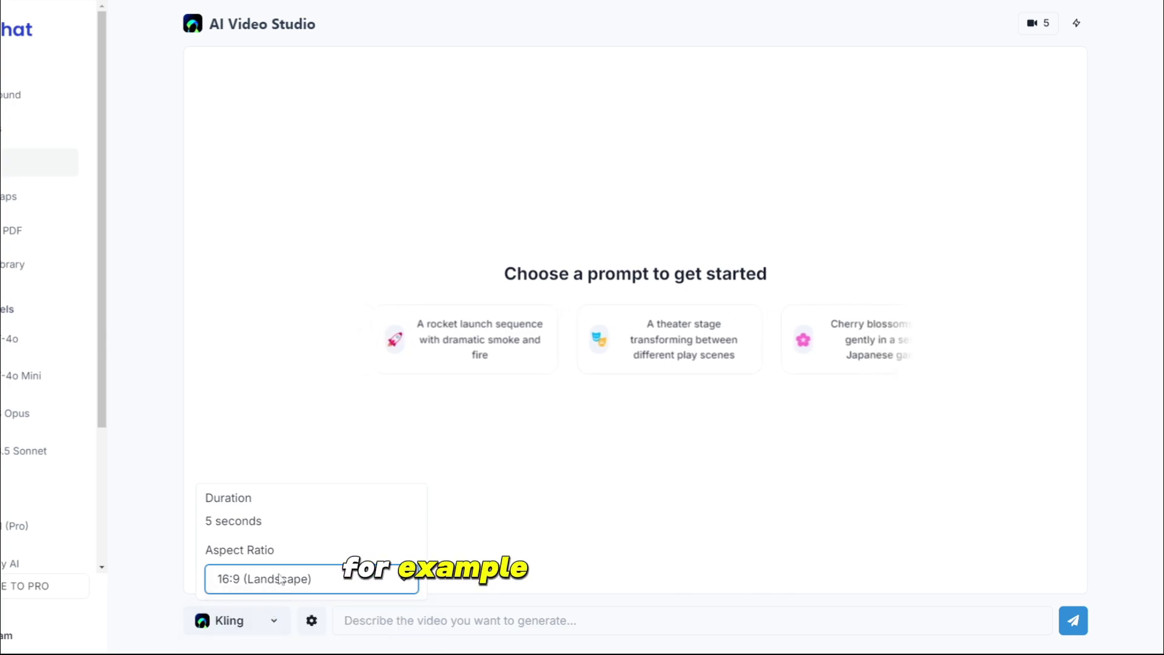
Generate a Kling video from the prompt 'Waves crashing on a rocky shore at sunset'
click(431, 603)
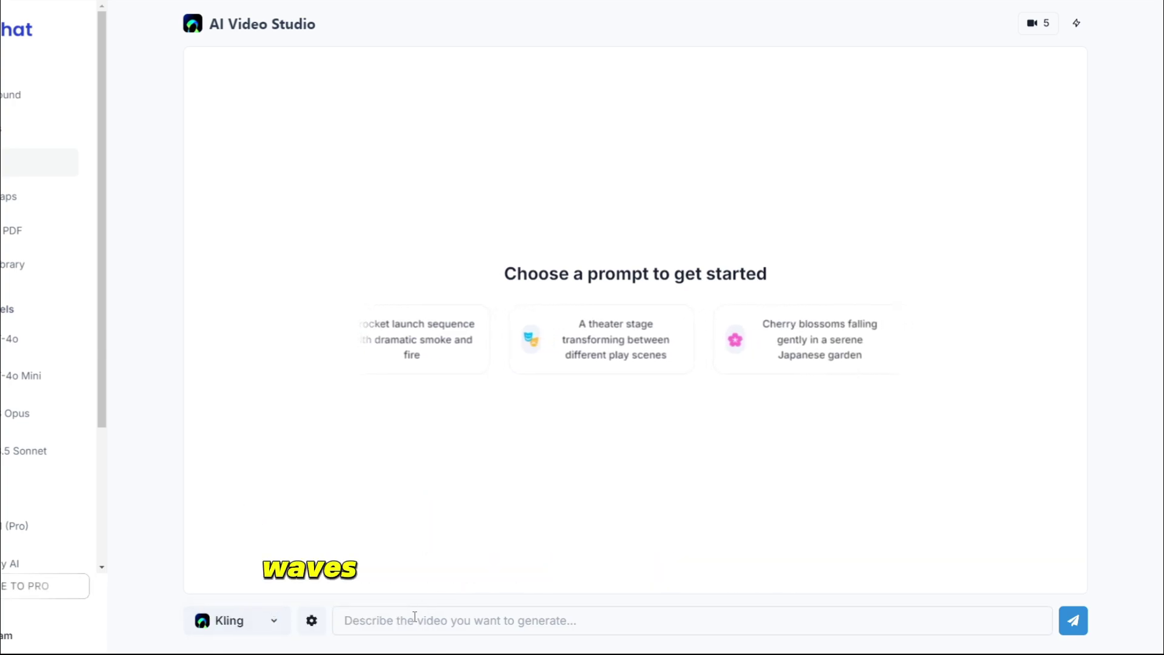
click(415, 617)
text(Waves crashing on a rocky shore at sunset)
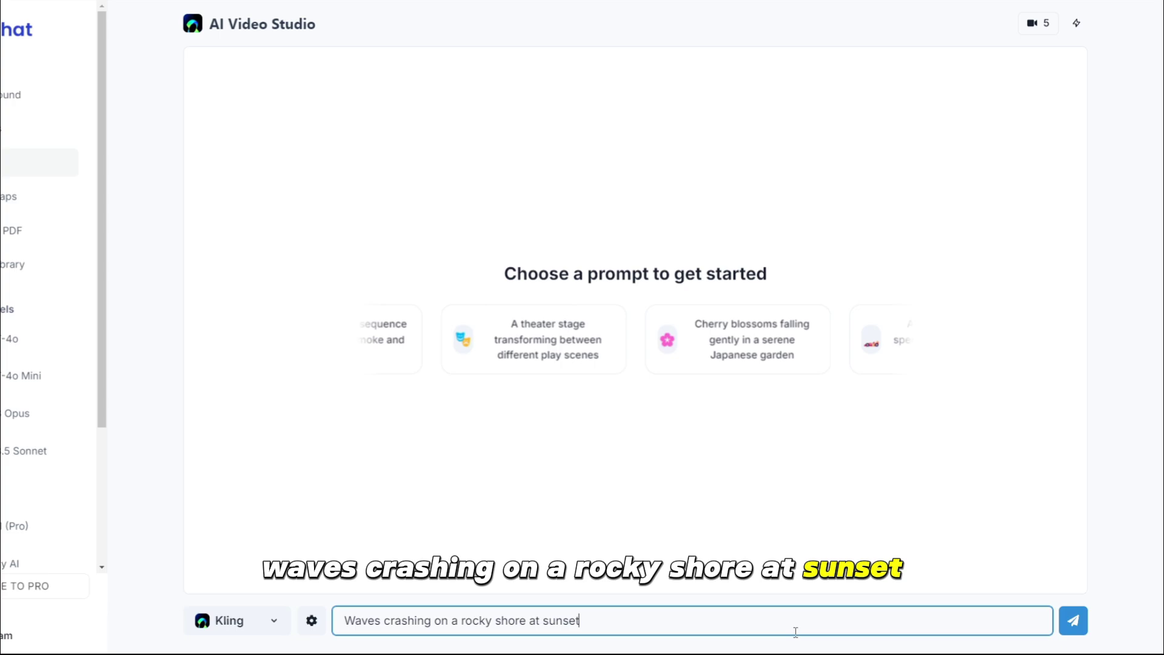
click(1074, 621)
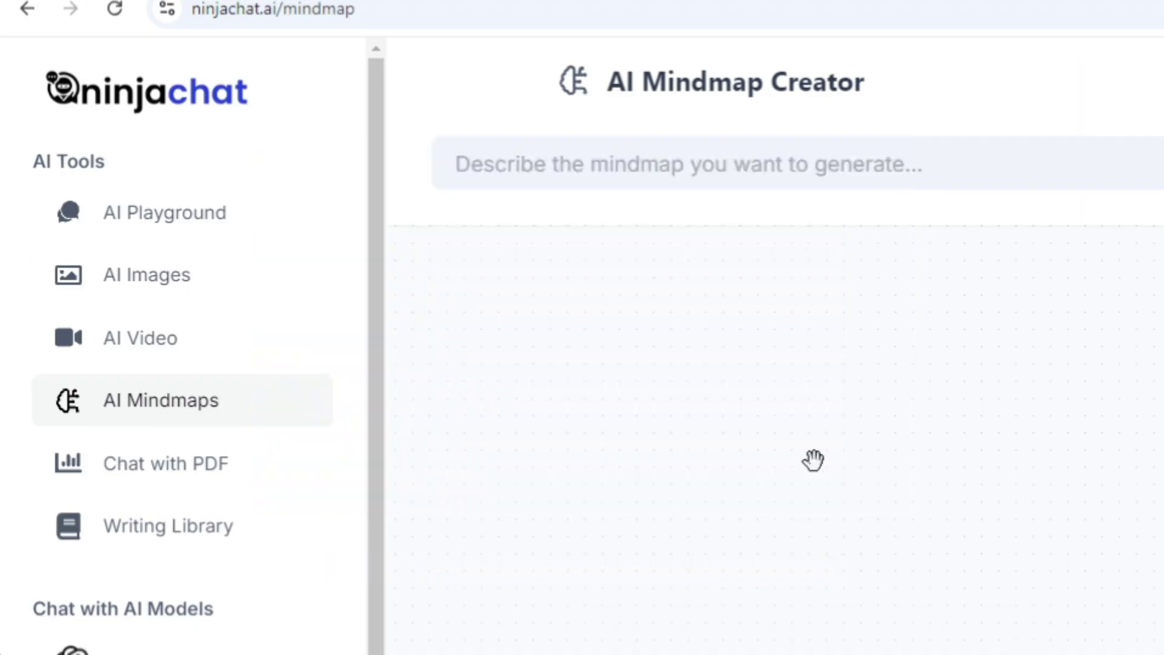
Attach the no-image-115 image as the source and generate the Pie Chart Analysis mindmap
click(699, 175)
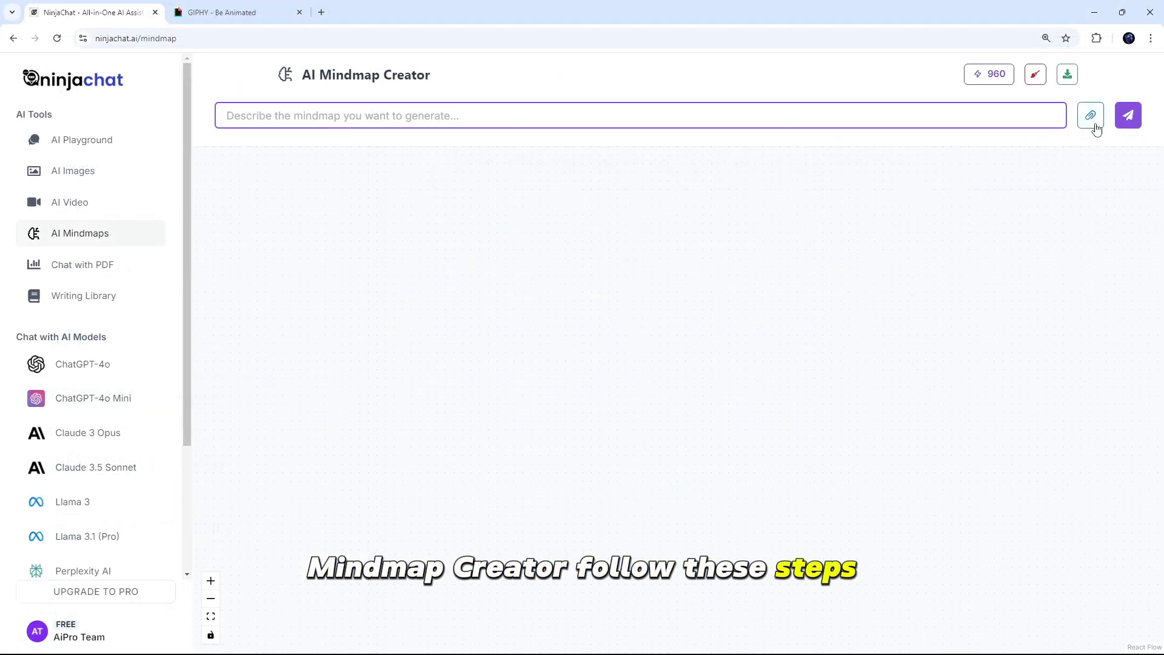
click(1096, 125)
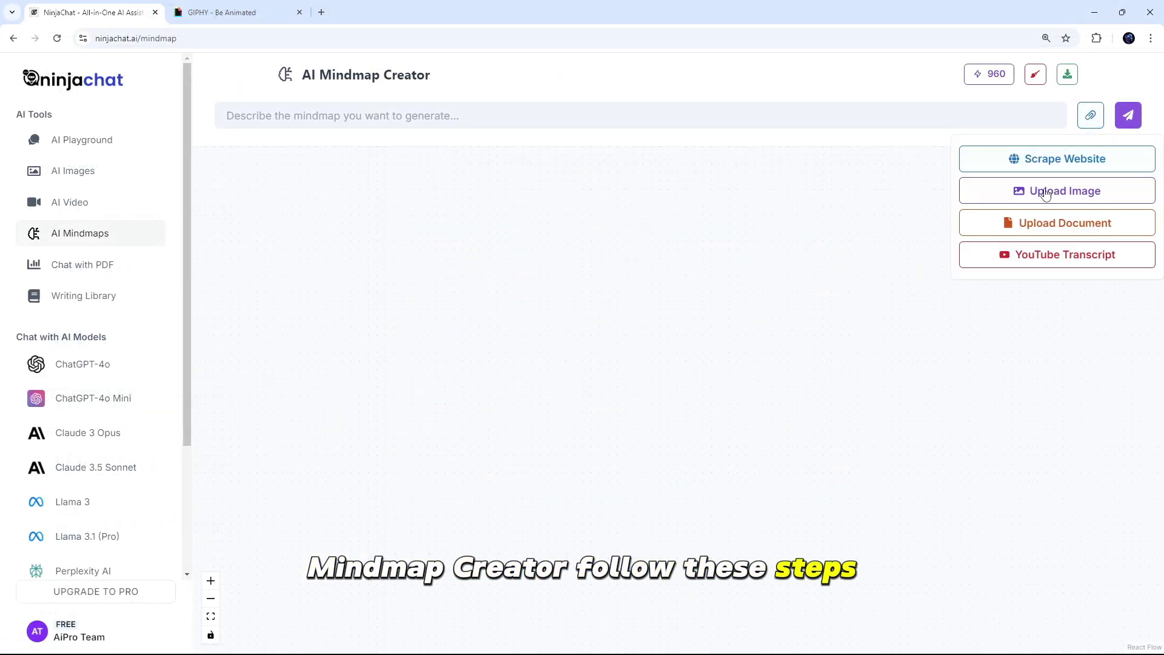
click(1065, 192)
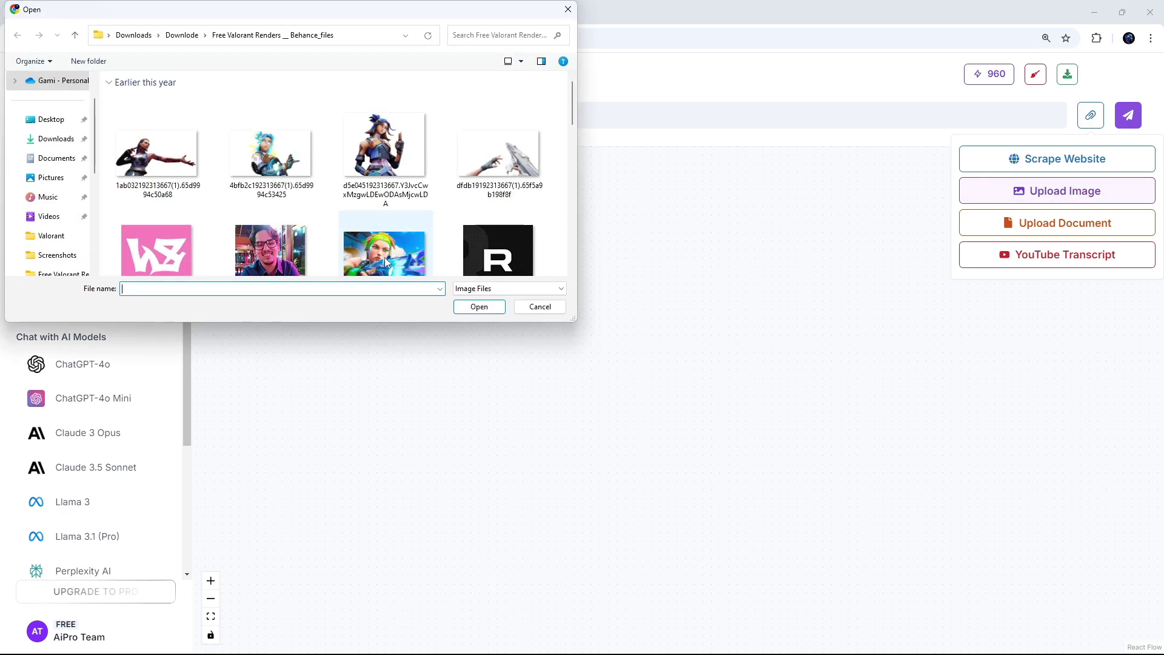
scroll(385, 243, down, 3)
click(363, 141)
click(479, 306)
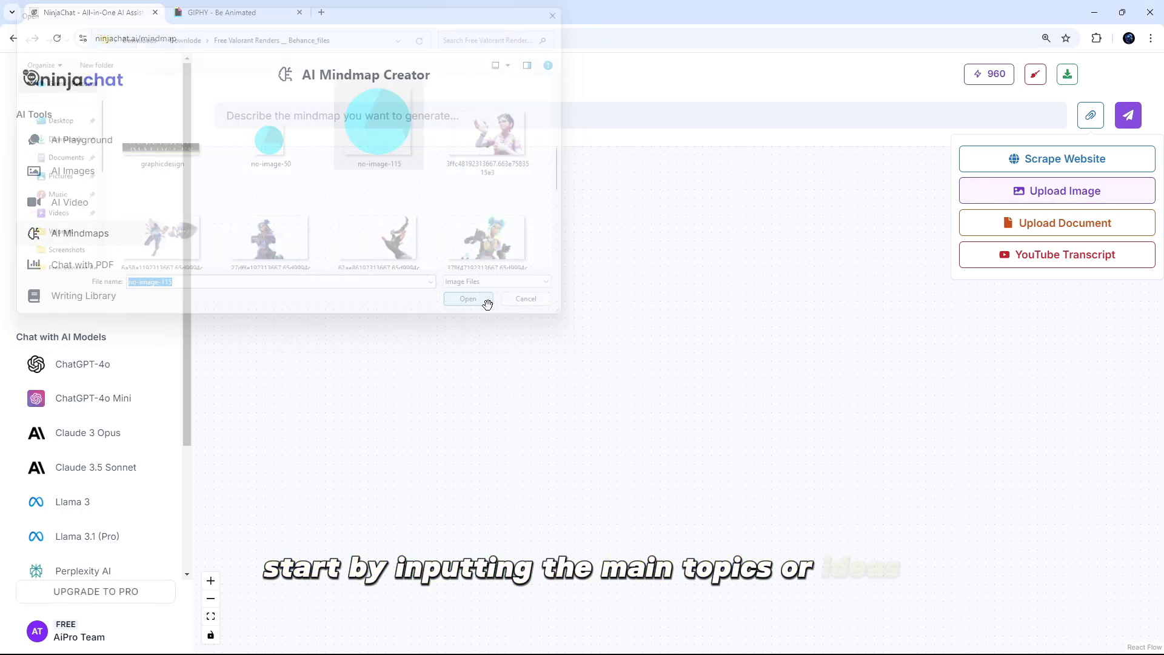
click(1136, 122)
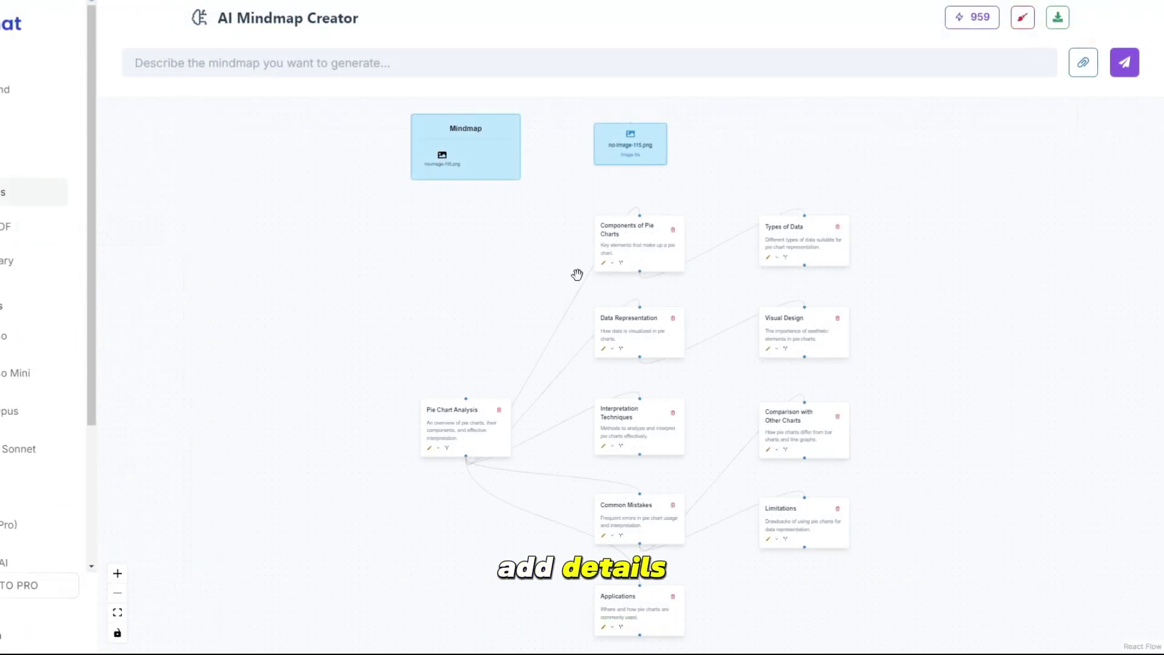
scroll(584, 262, up, 3)
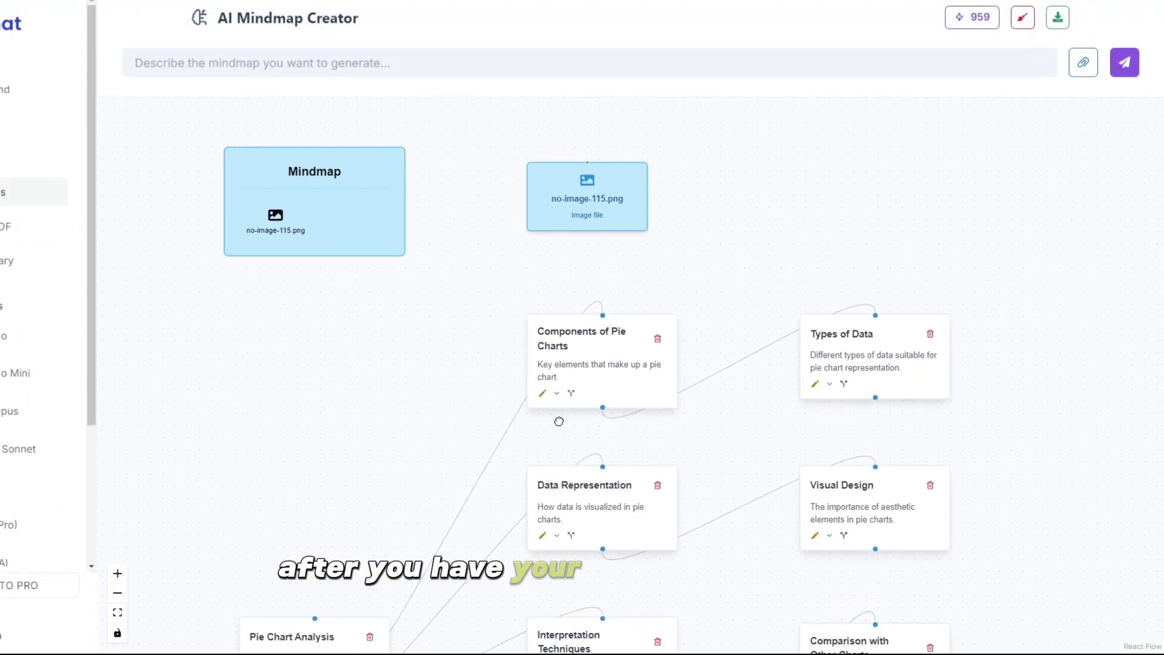
drag(736, 438, 670, 76)
click(665, 60)
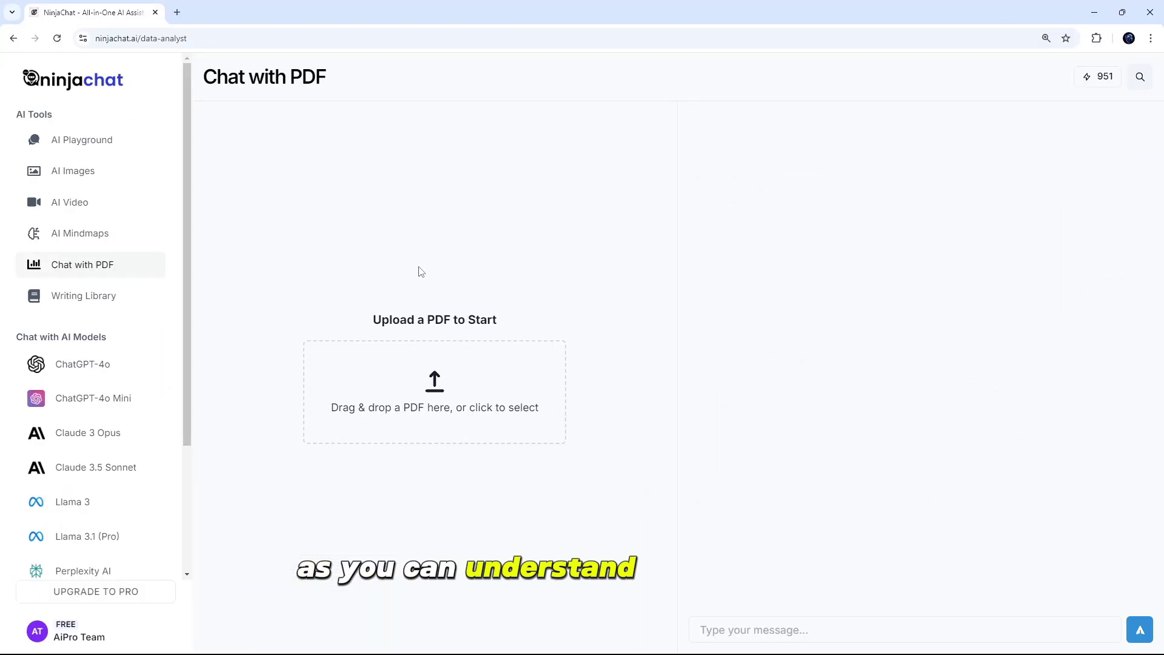
Upload The QPH Method PDF from Downloads > New Video Output into Chat with PDF
click(434, 391)
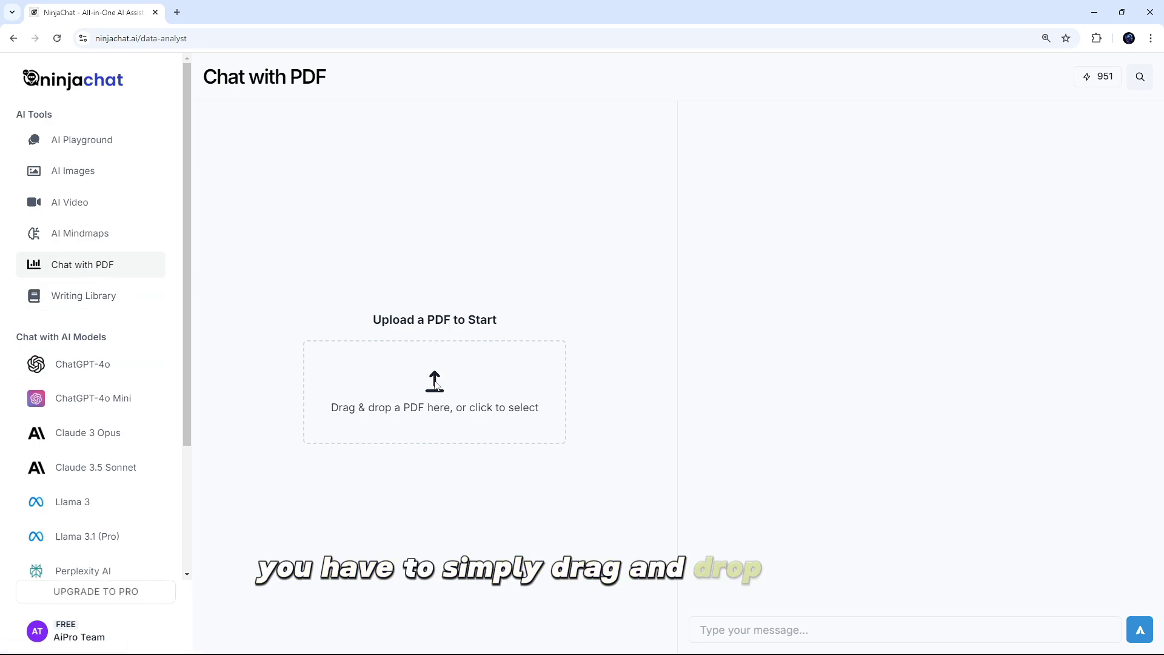
click(435, 382)
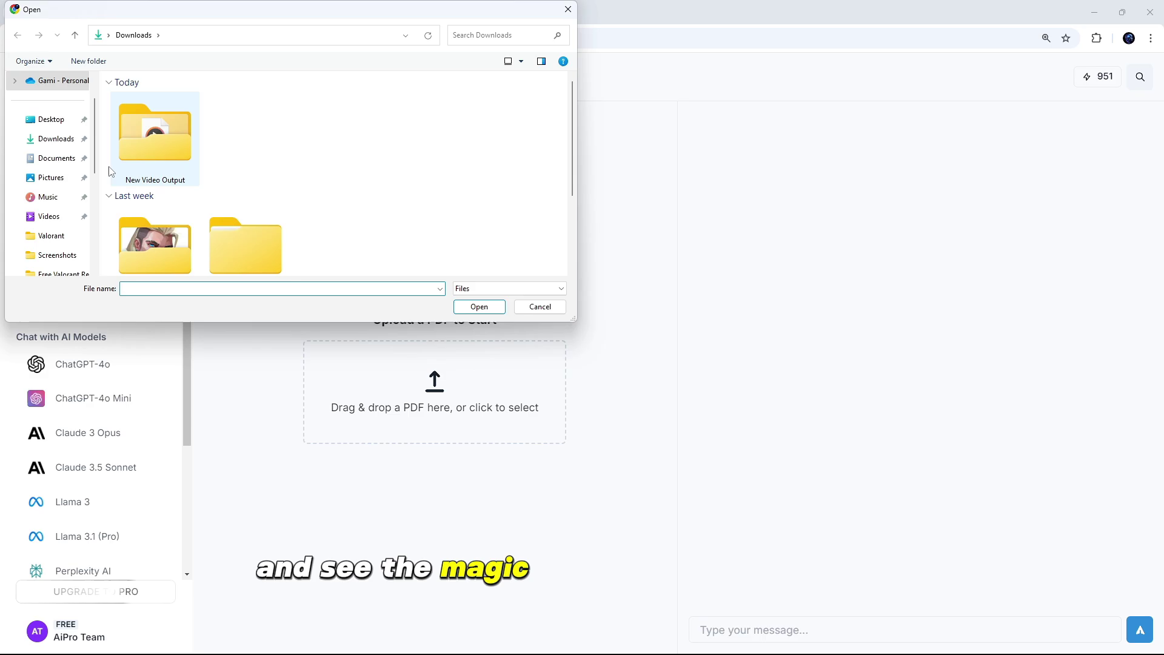
click(60, 144)
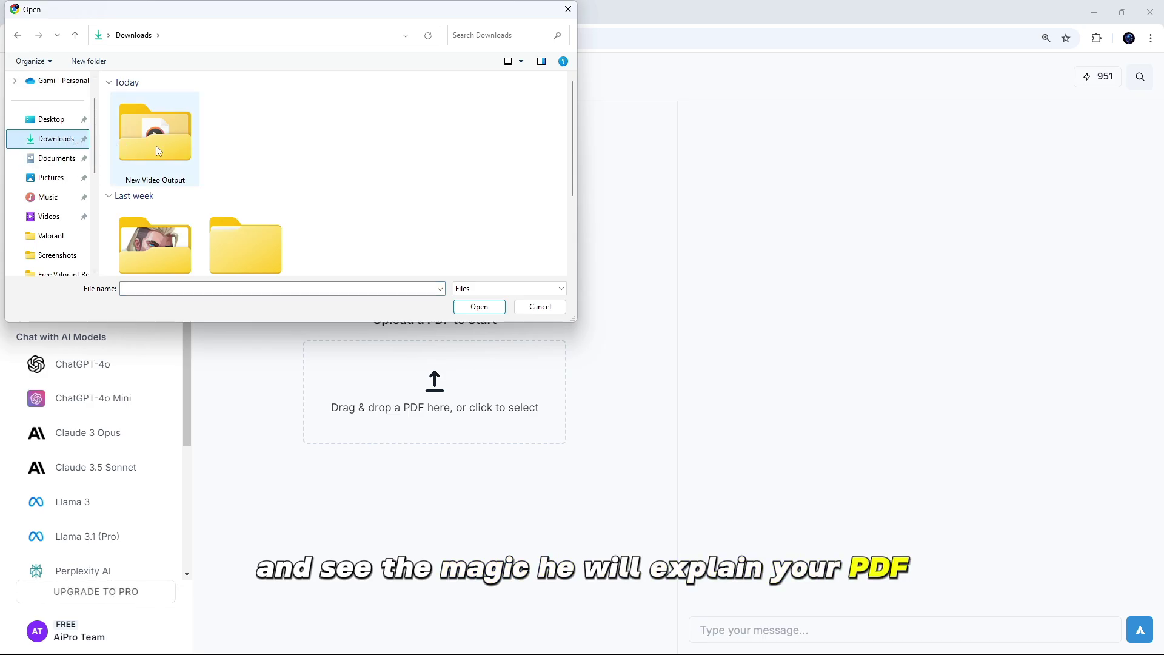
double_click(156, 150)
click(290, 115)
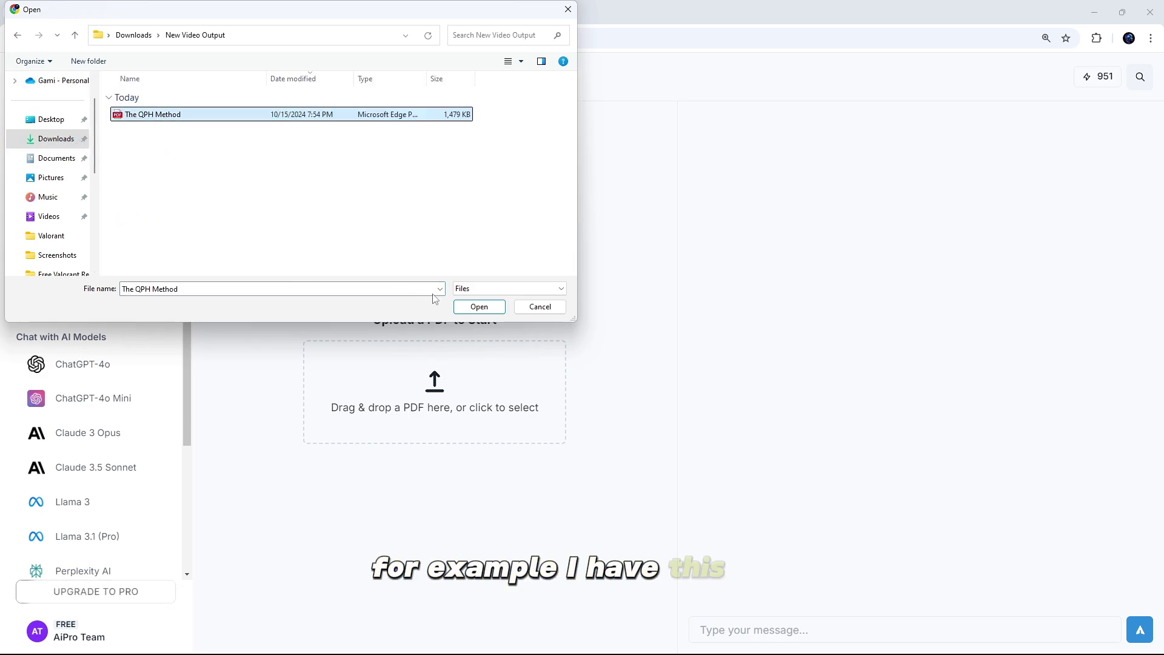
click(479, 306)
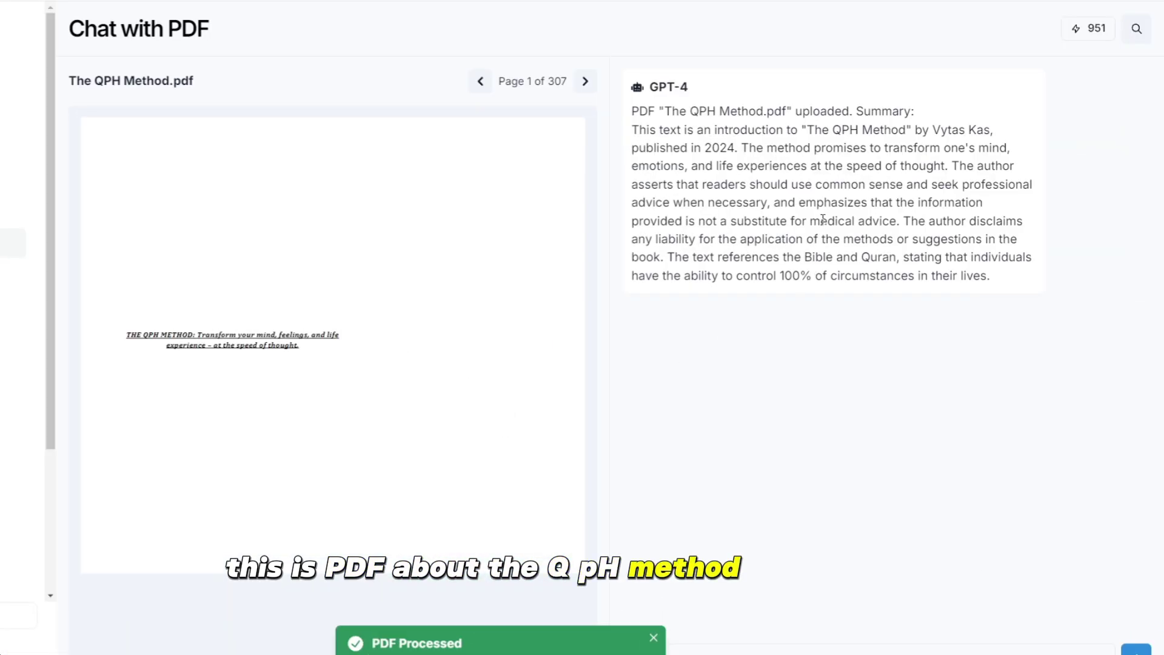
Review GPT-4's summary, then ask 'tell me about this pdf'
drag(631, 111, 1010, 295)
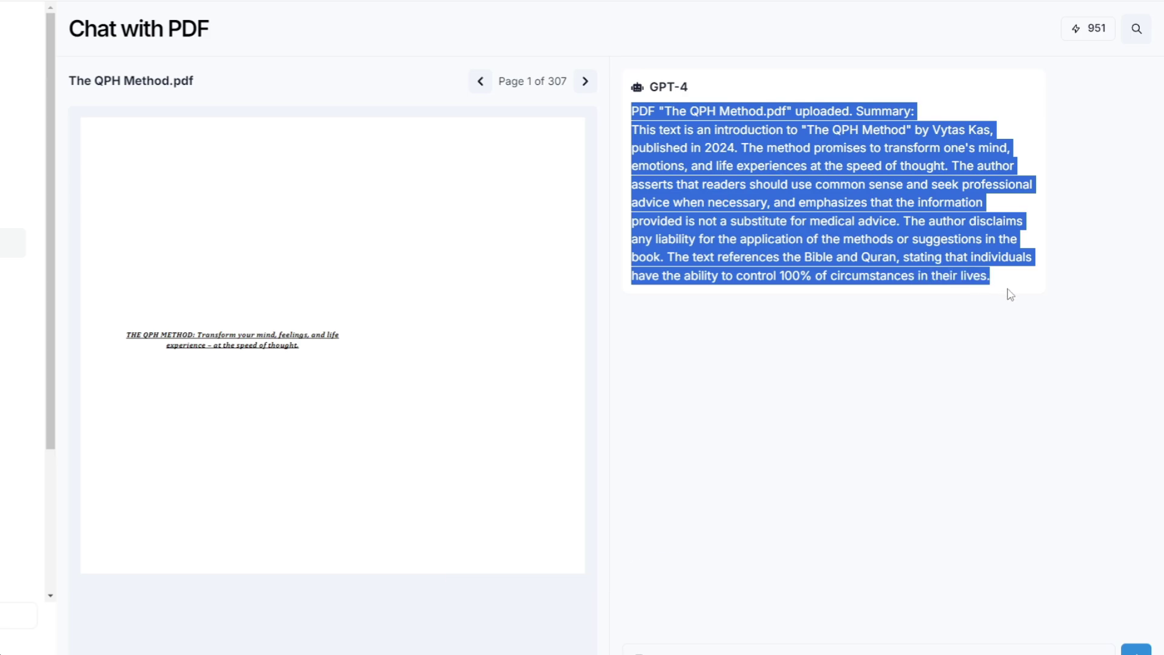
click(1016, 327)
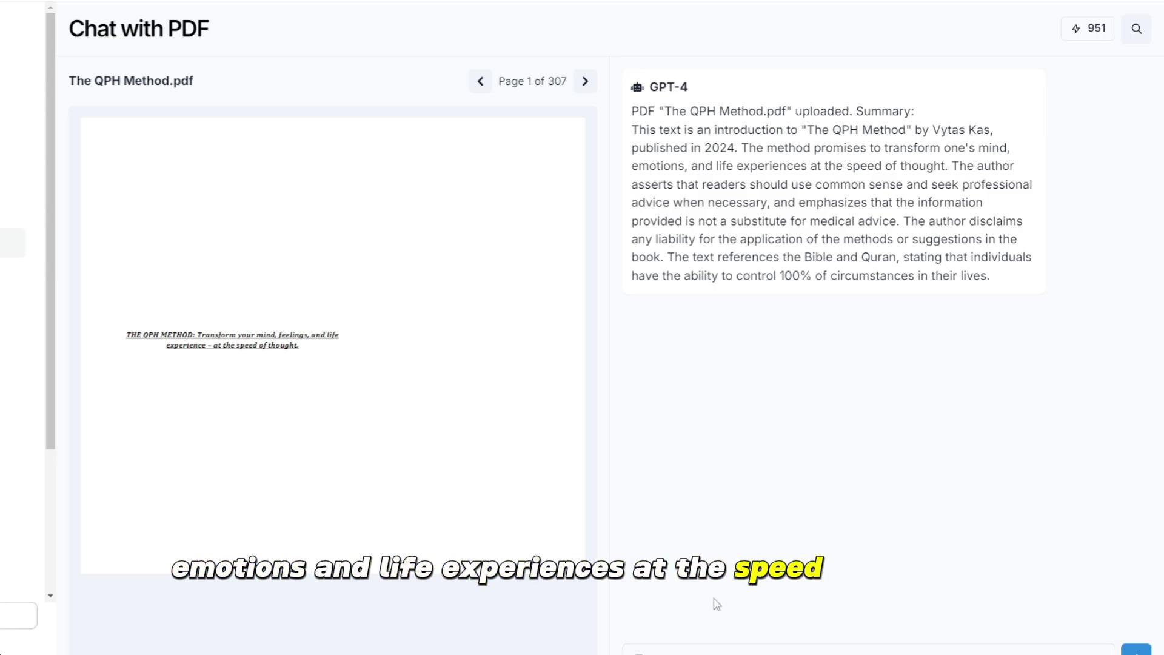
click(687, 652)
text(tell me ab)
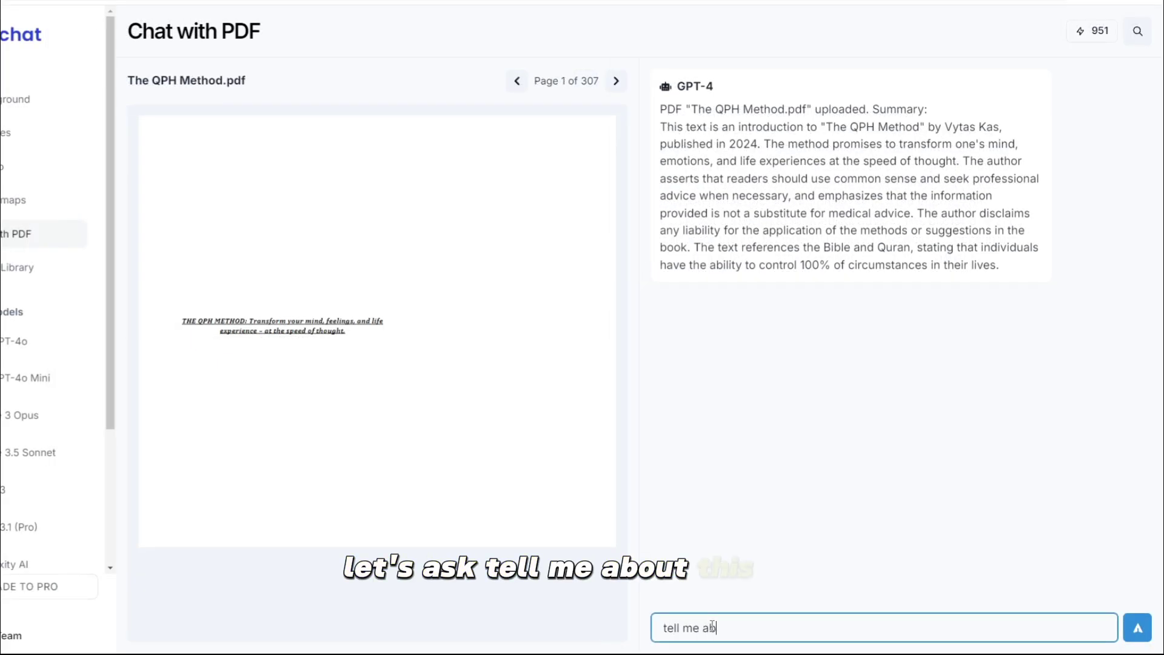
text(out this pd)
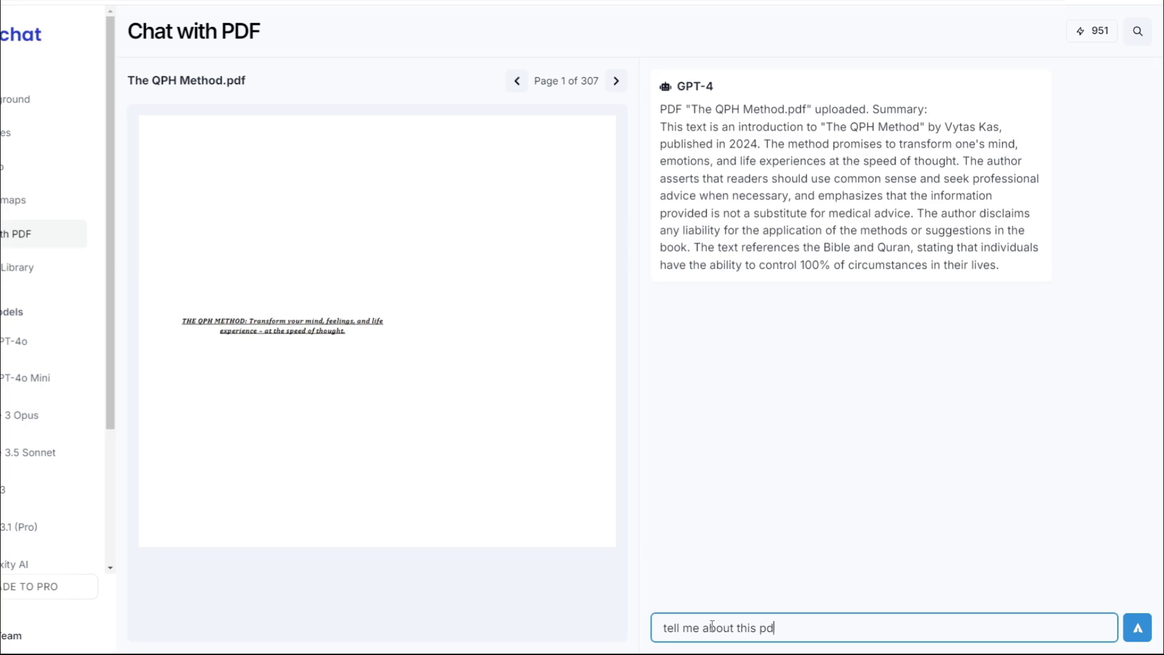
text(f)
key(Return)
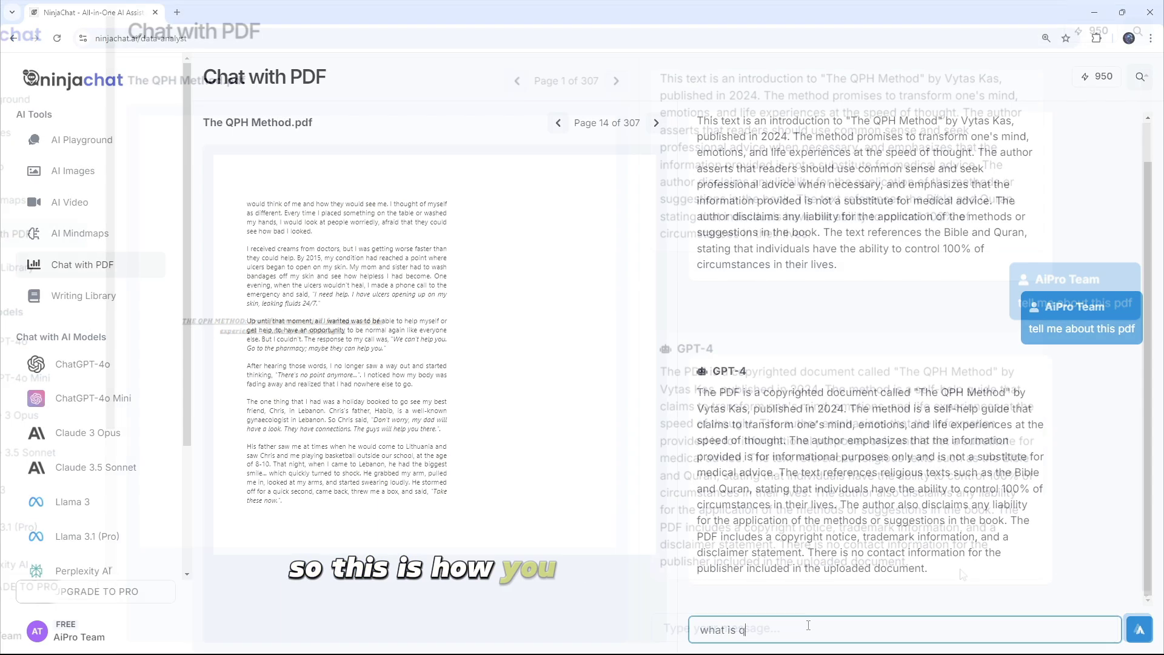
Ask 'qph method' about the PDF and move on to the AI writing tools library
text(qph me)
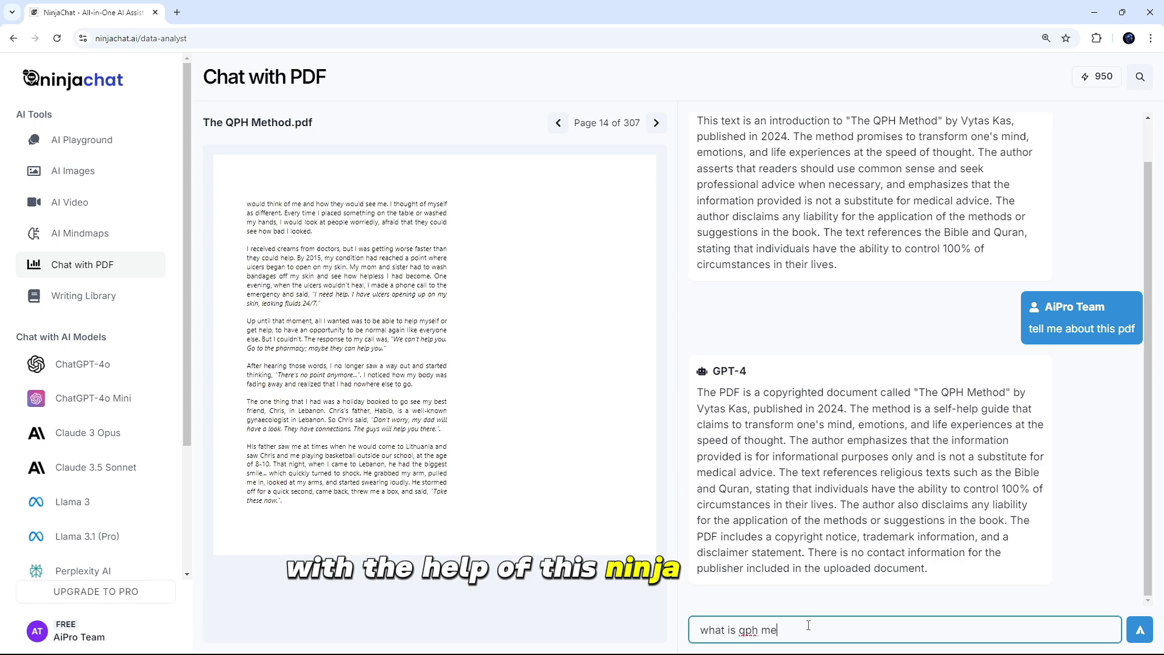
text(thod ?)
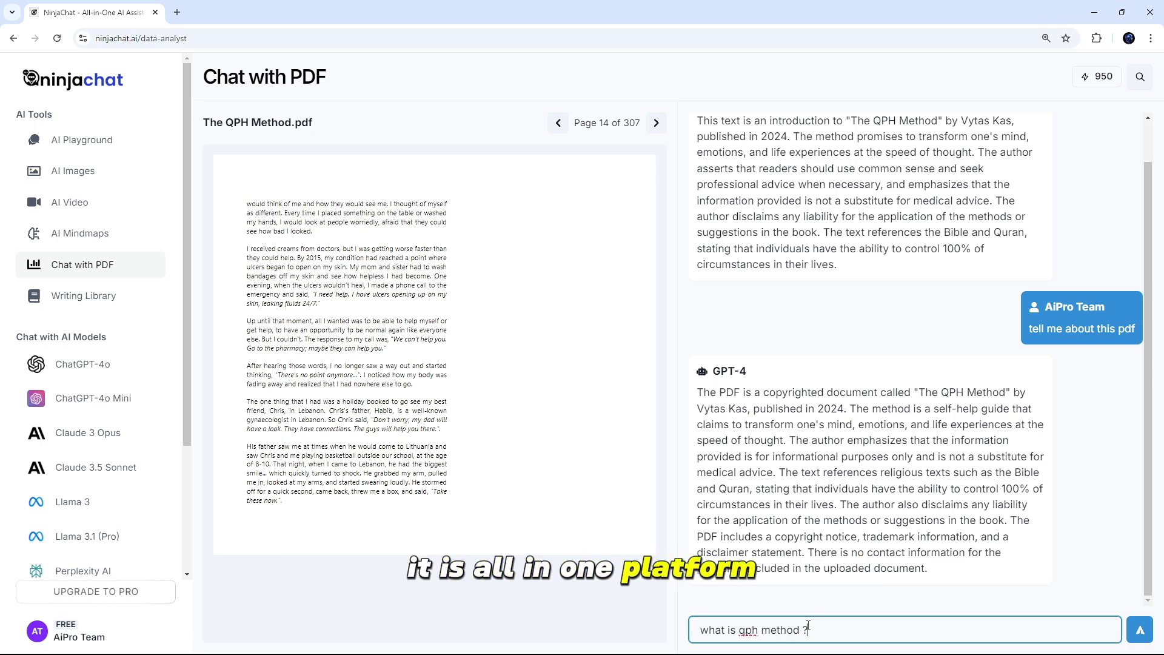
key(Return)
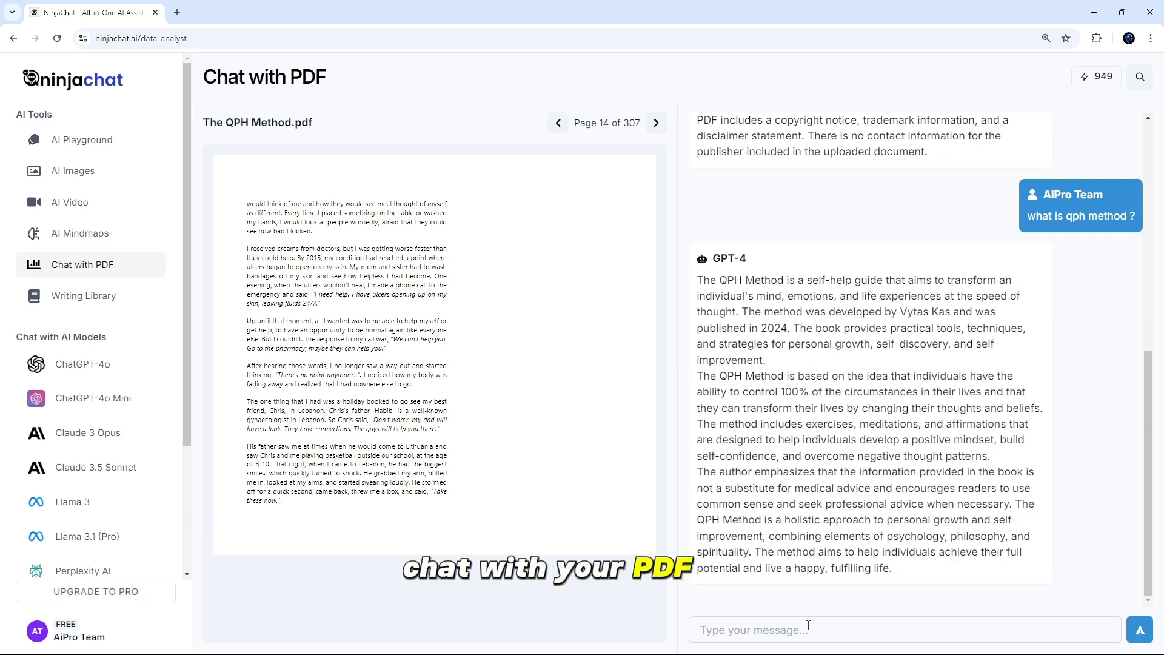
click(84, 295)
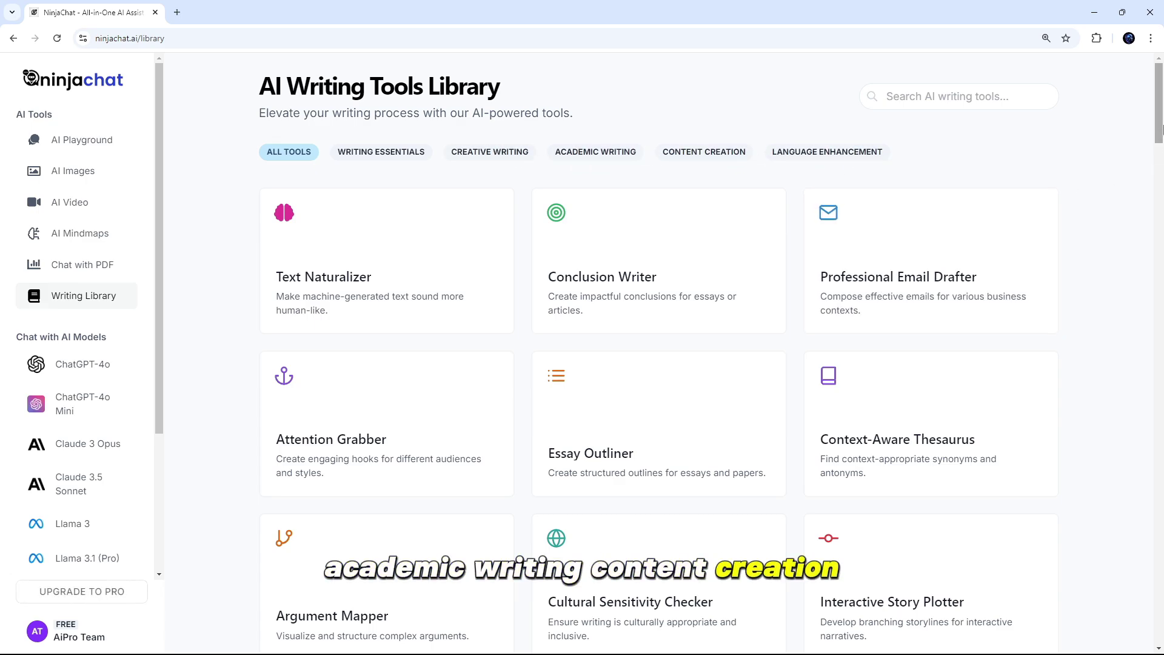
Paste a paragraph into the Text Naturalizer and generate a human-sounding rewrite
drag(1163, 129, 1161, 625)
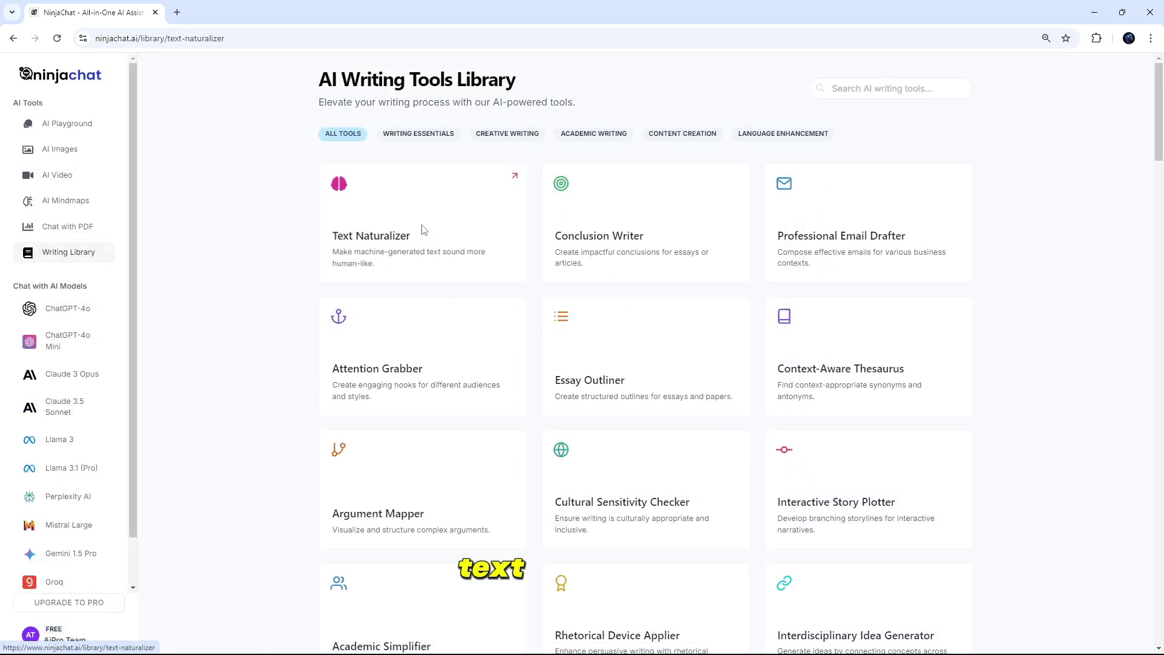
click(423, 230)
click(593, 182)
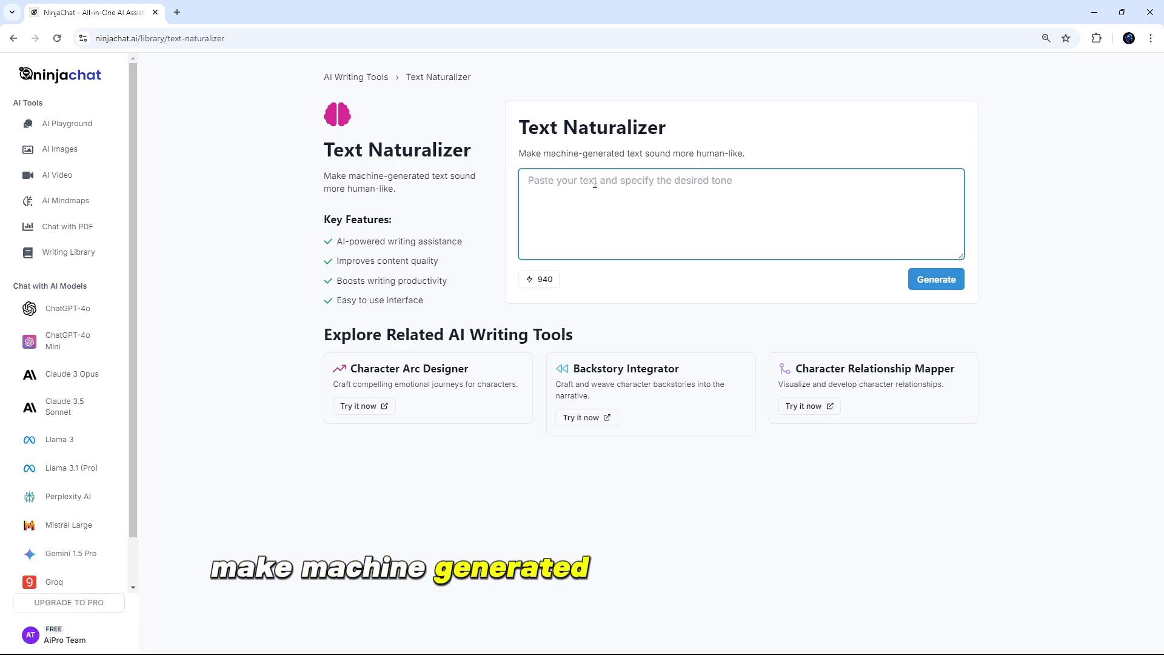
text(The Adaptive AI Assistant with Text Naturalizer is a powerful tool that uses advanced natural language processing (NLP) techniques to analyze input text, clean and structure it using the Text Naturalizer, and then generate impressive responses. It can handle a wide range of text data, including but not limited to, emails, chat logs, social media posts, and documents.)
click(921, 278)
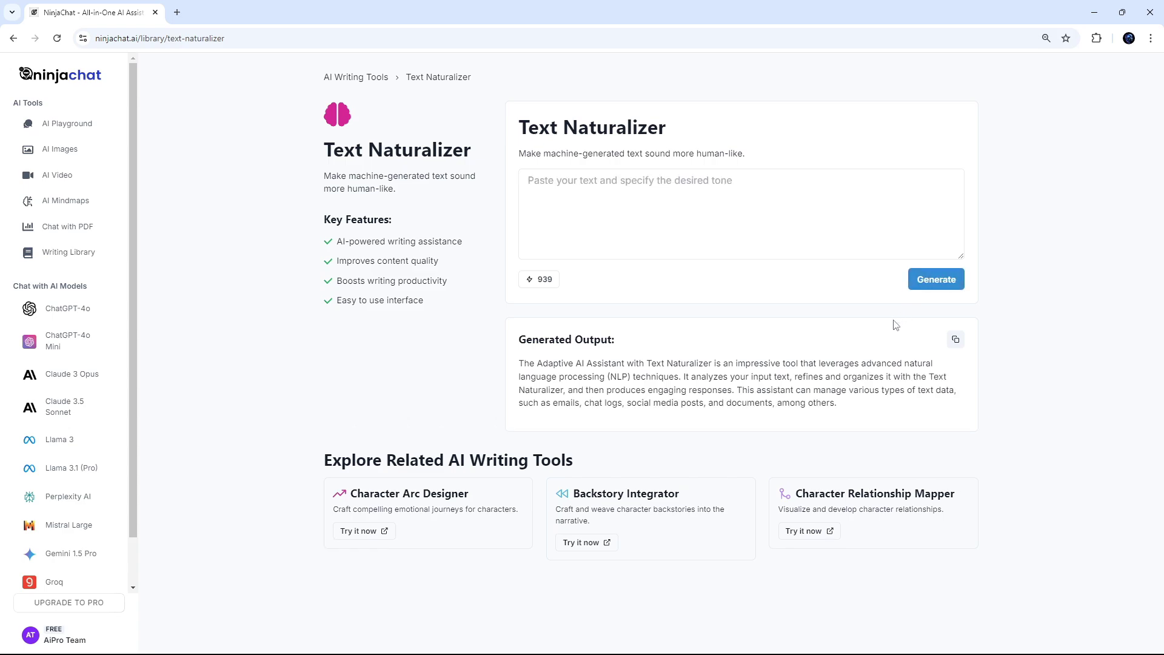
drag(518, 364, 867, 410)
click(685, 445)
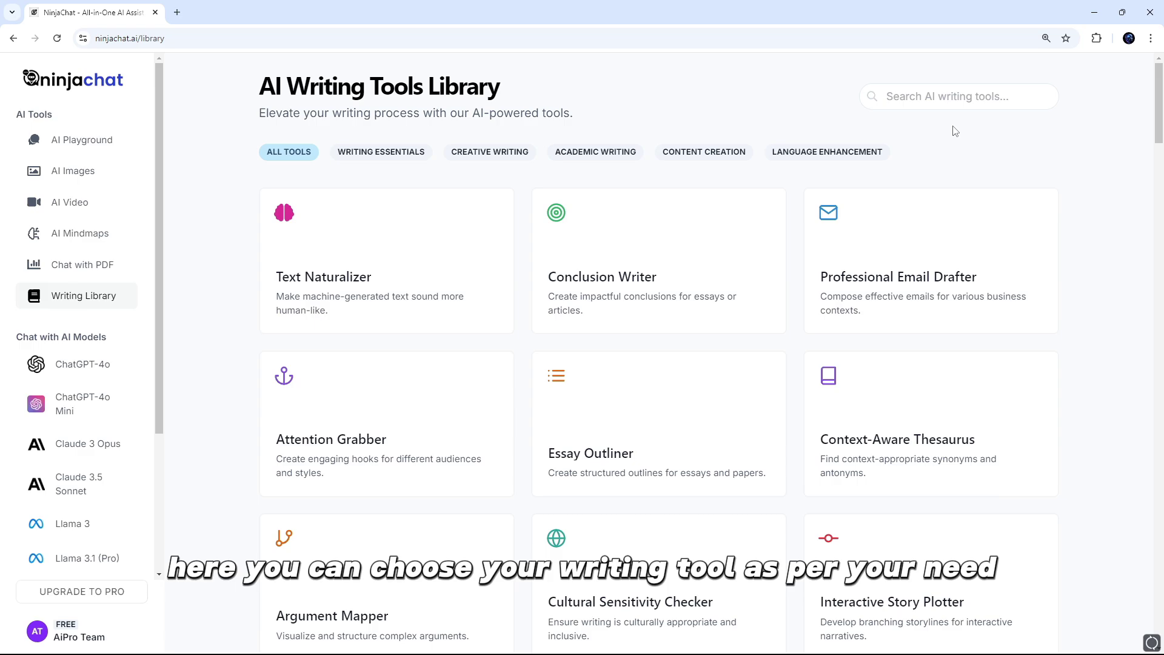
Scroll through the full collection of writing tool cards in the library
click(931, 99)
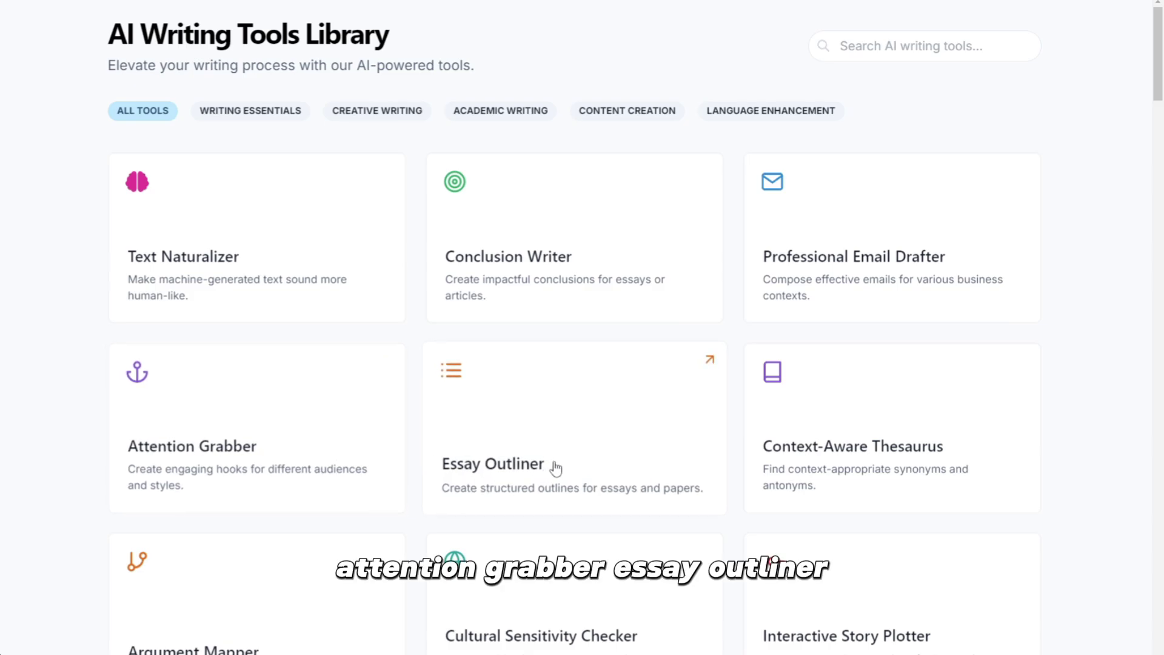
scroll(843, 470, down, 5)
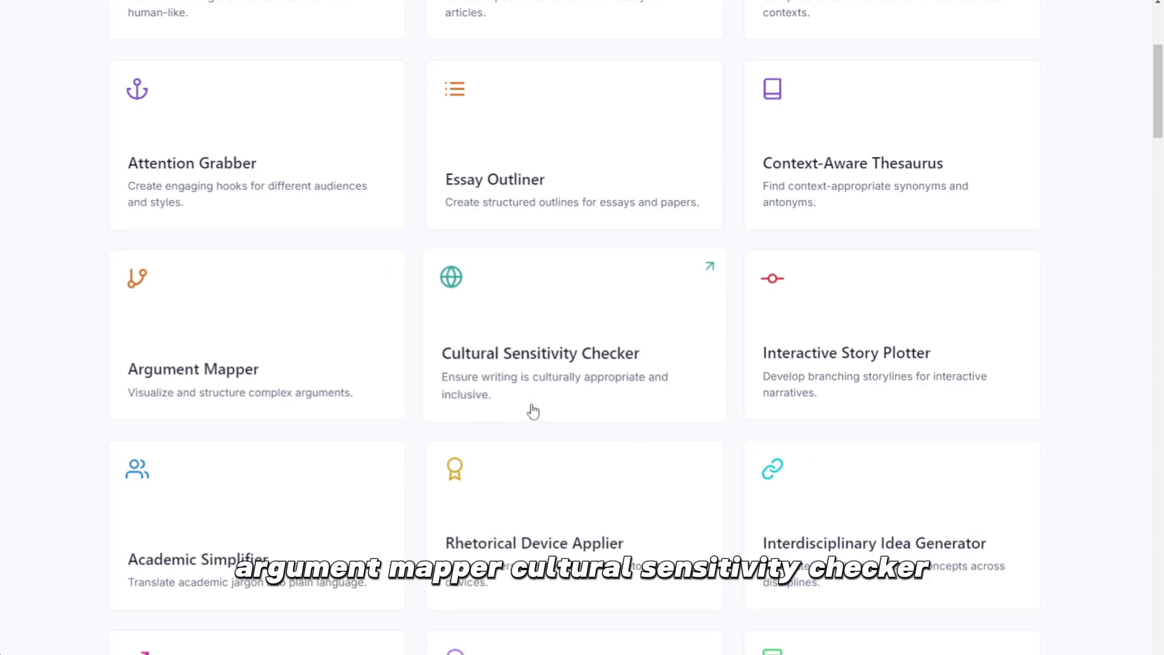
scroll(816, 401, down, 1)
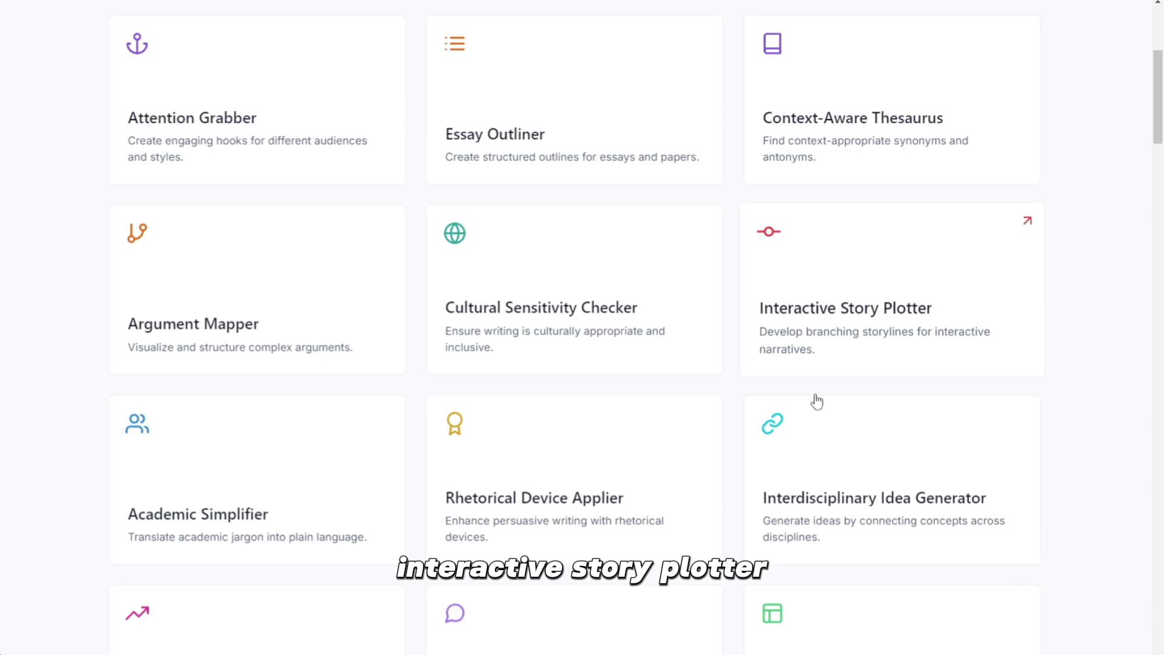
scroll(817, 402, down, 2)
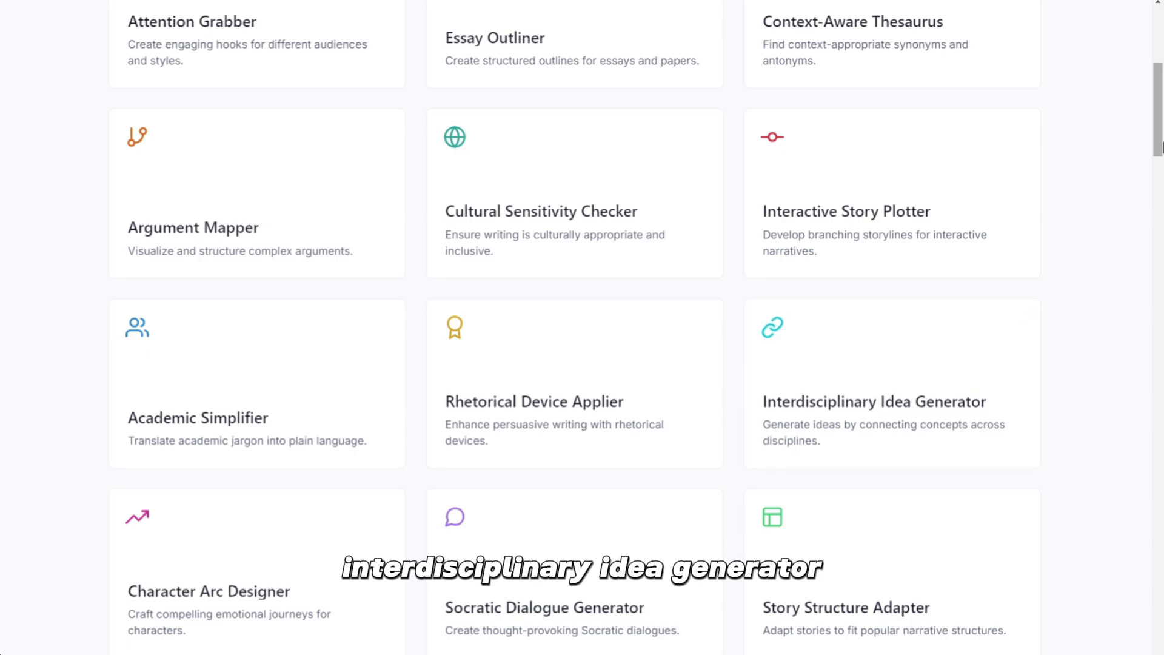
drag(1162, 147, 1159, 548)
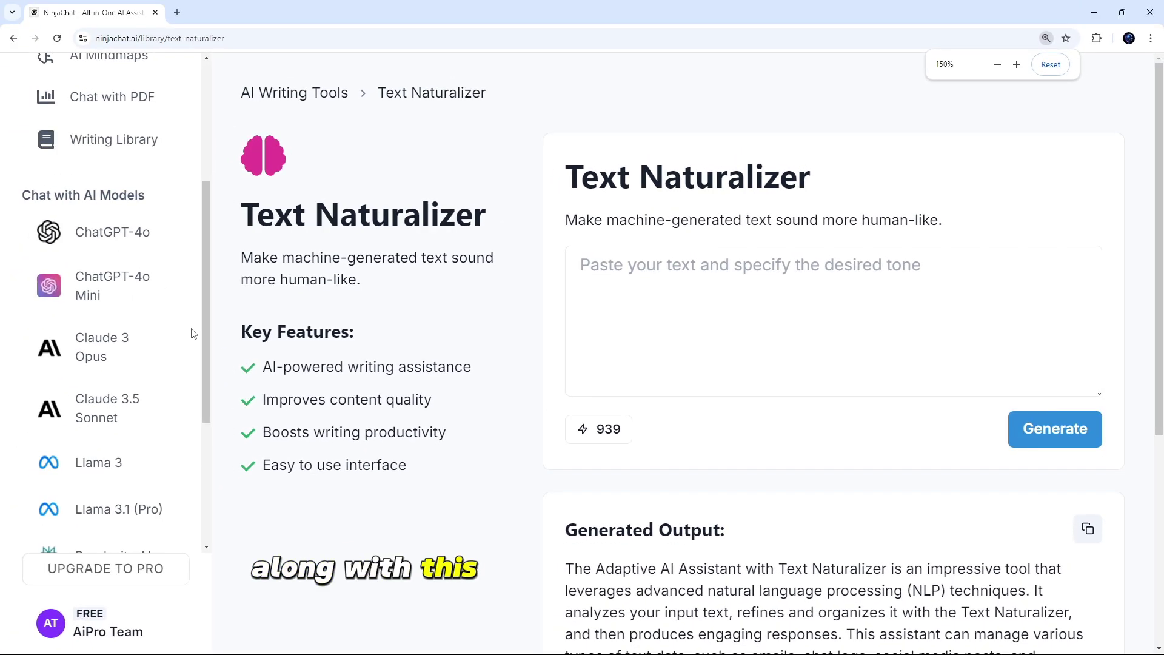
Browse the sidebar list of AI models and start a ChatGPT-4o chat
scroll(199, 304, down, 2)
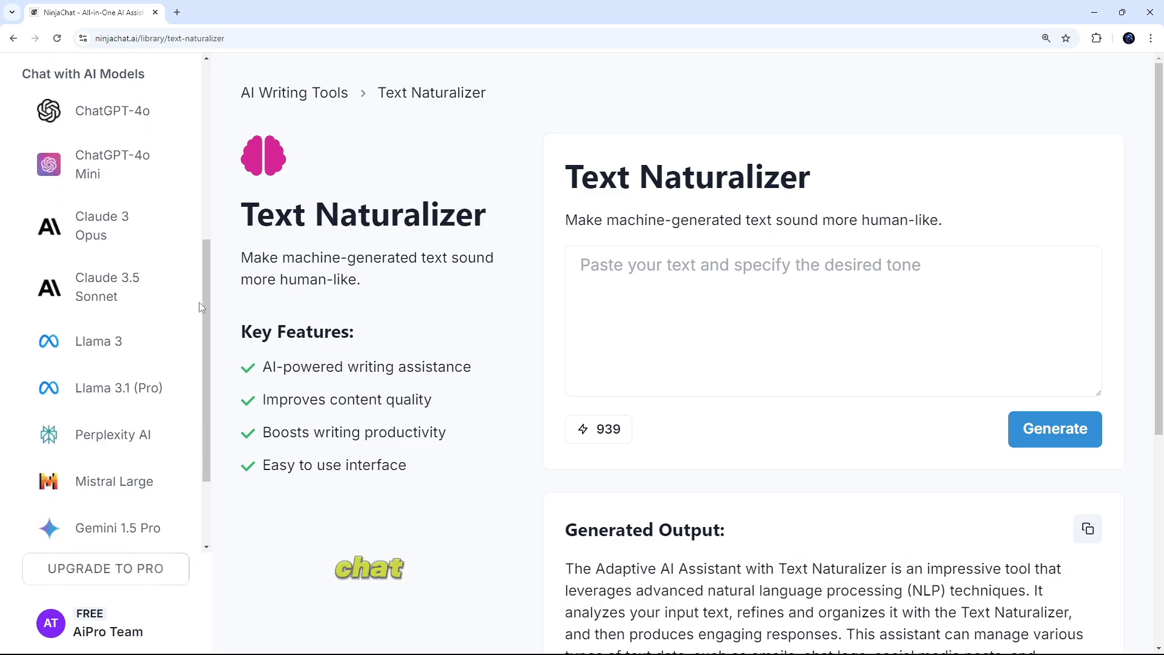
scroll(199, 302, up, 2)
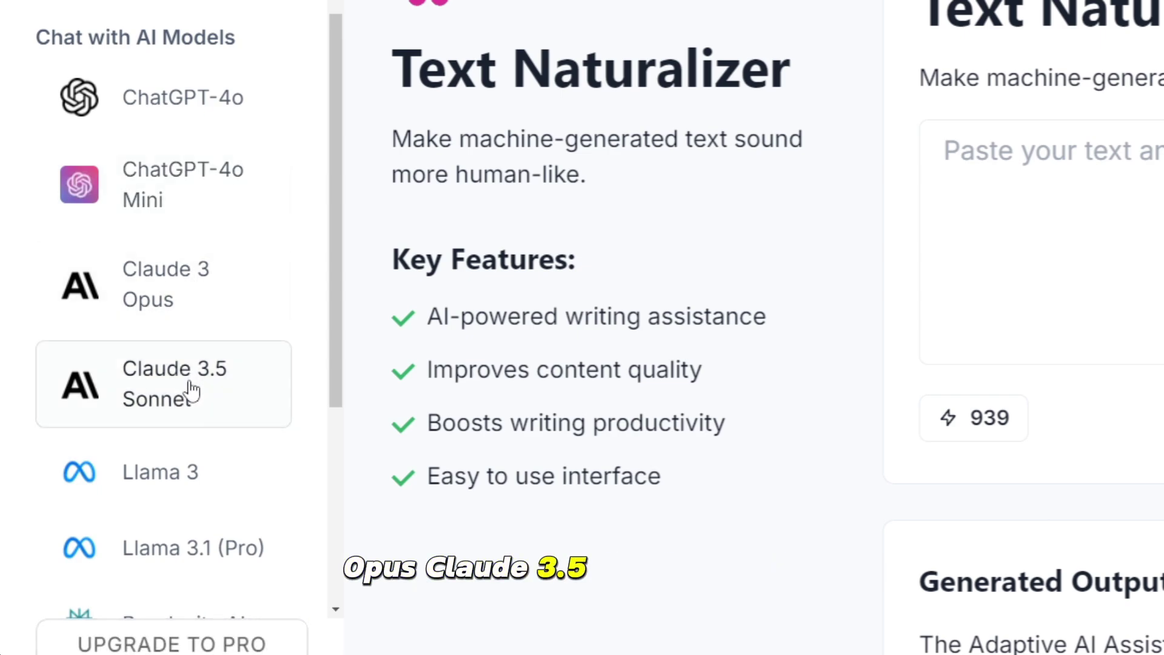
scroll(192, 391, down, 3)
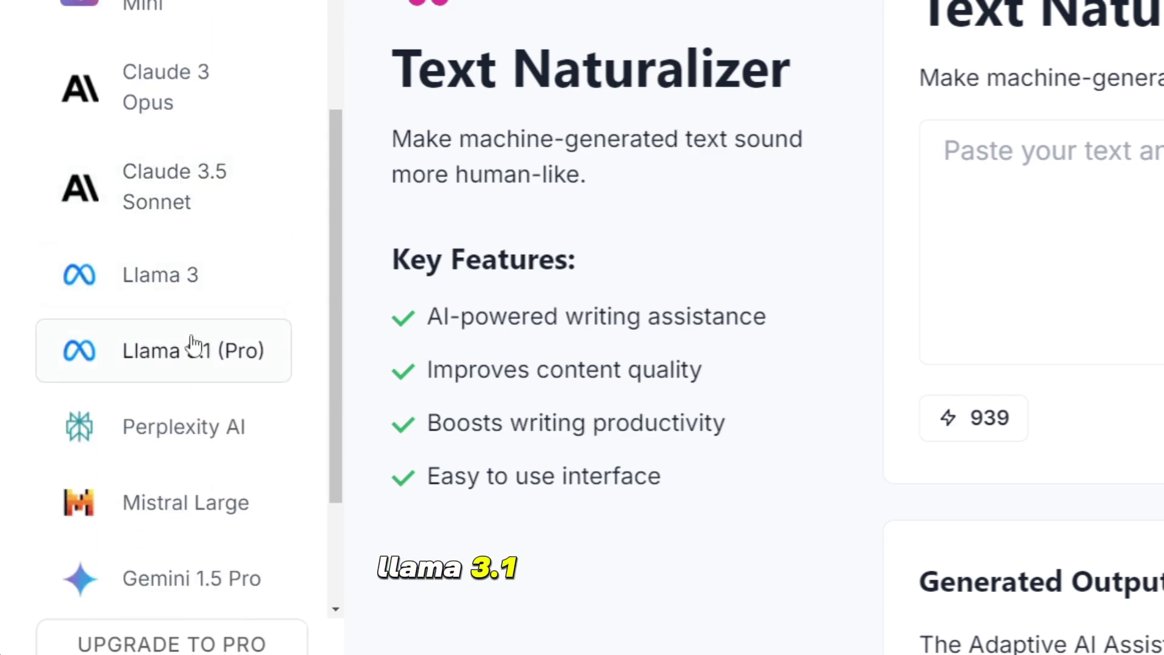
scroll(192, 357, down, 3)
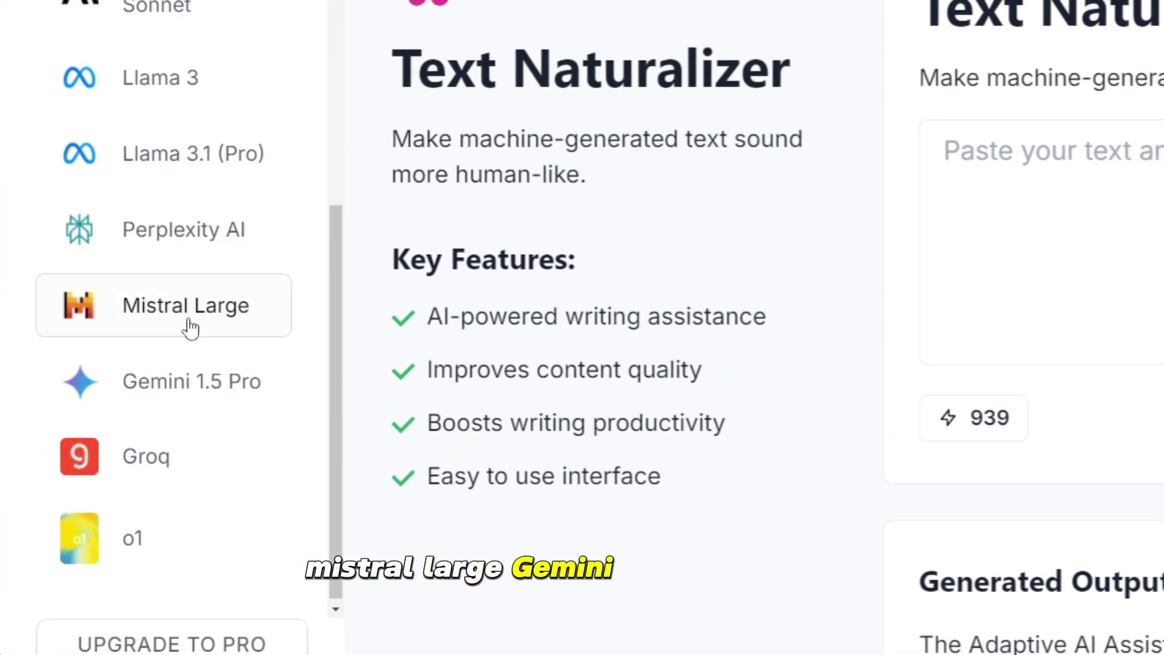
scroll(192, 348, down, 1)
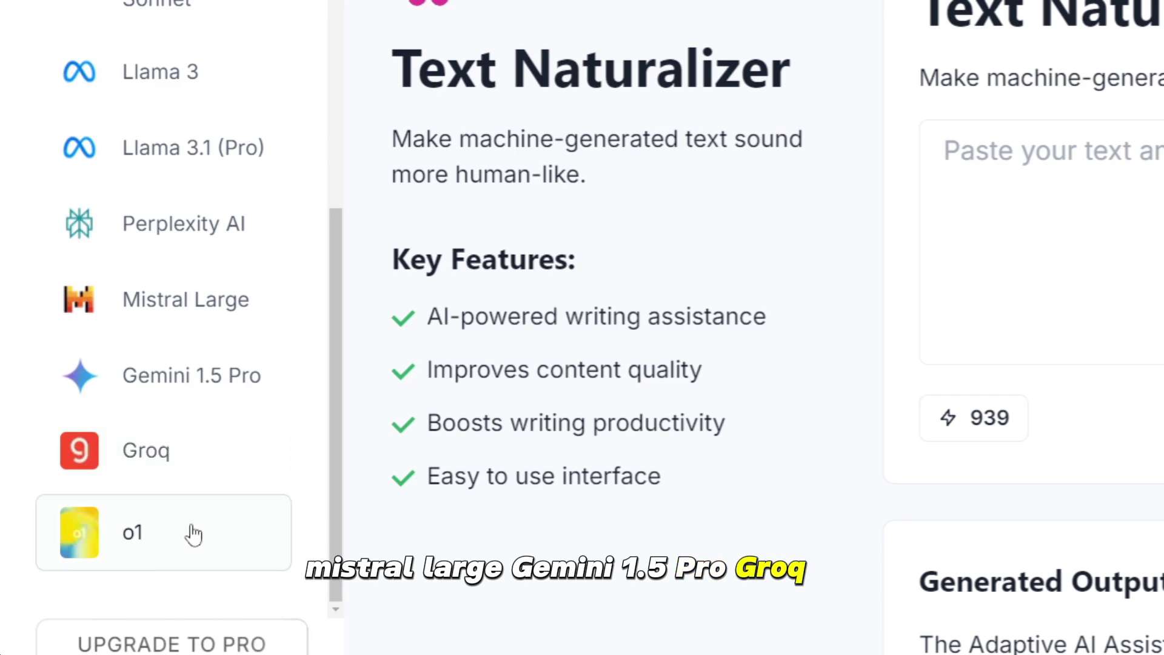
scroll(248, 535, up, 10)
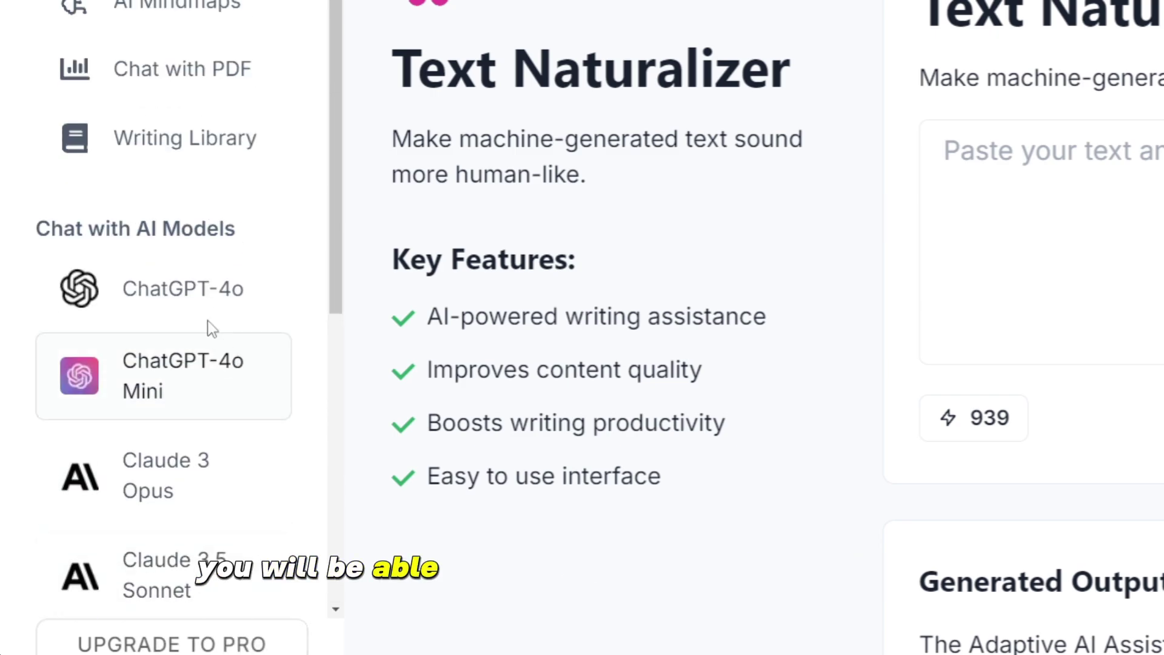
click(191, 310)
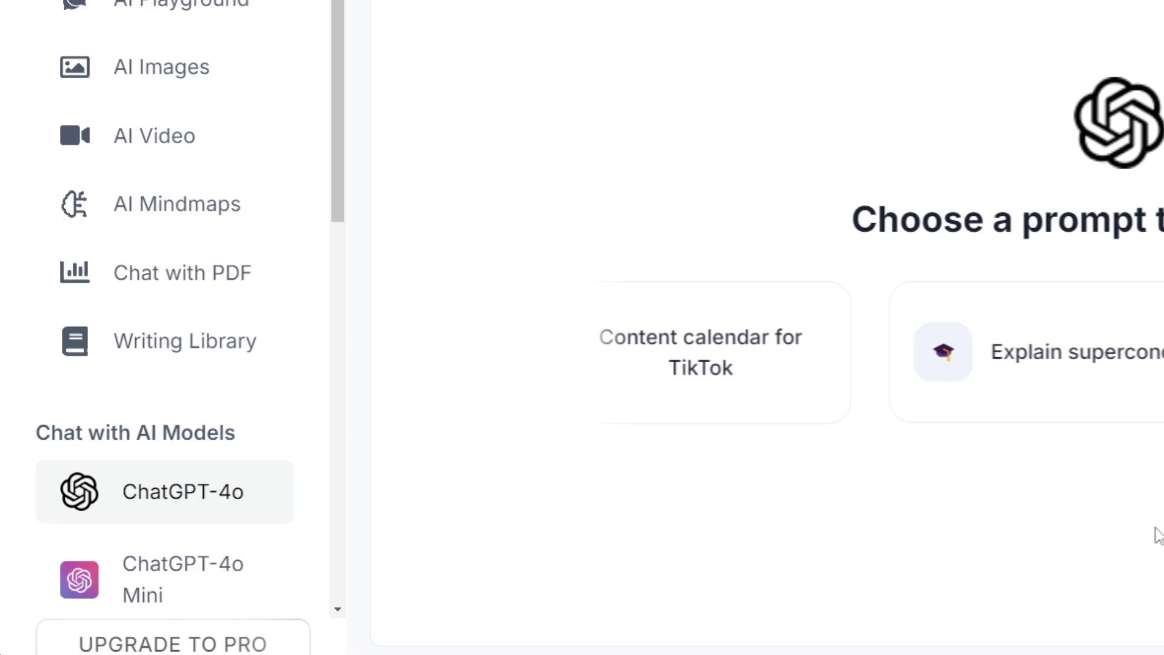
Send the 'Explain superconductors' suggested prompt to ChatGPT-4o
click(1118, 377)
click(1123, 598)
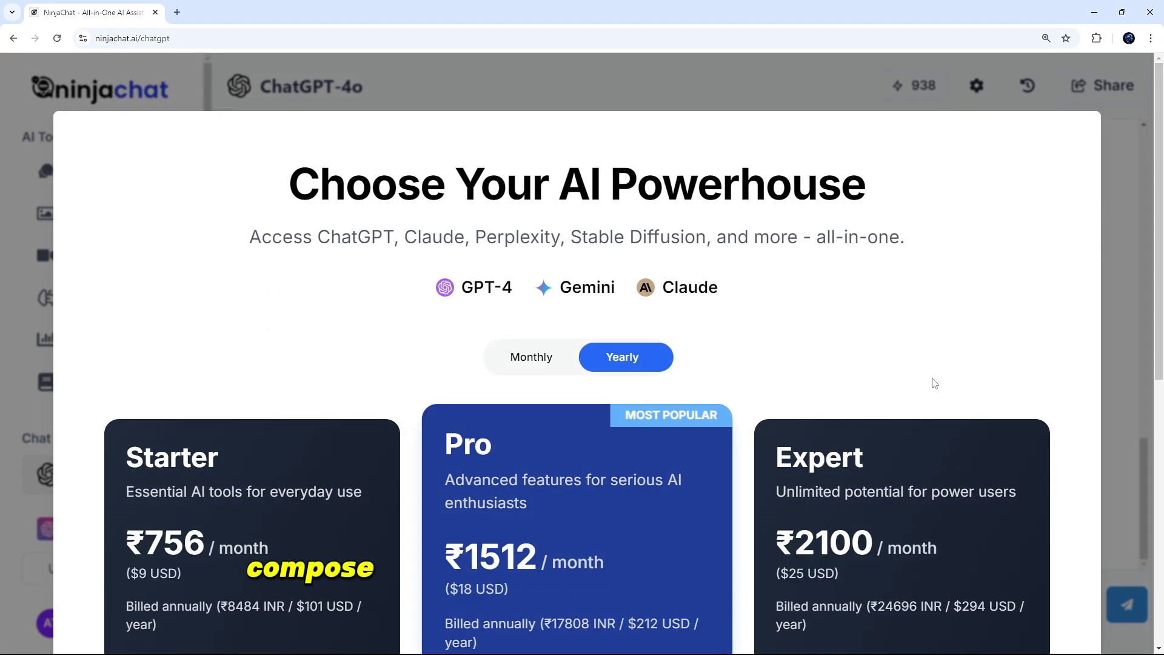
Zoom out the pricing page and compare Monthly with Yearly prices, leaving Yearly selected
scroll(934, 382, down, 3)
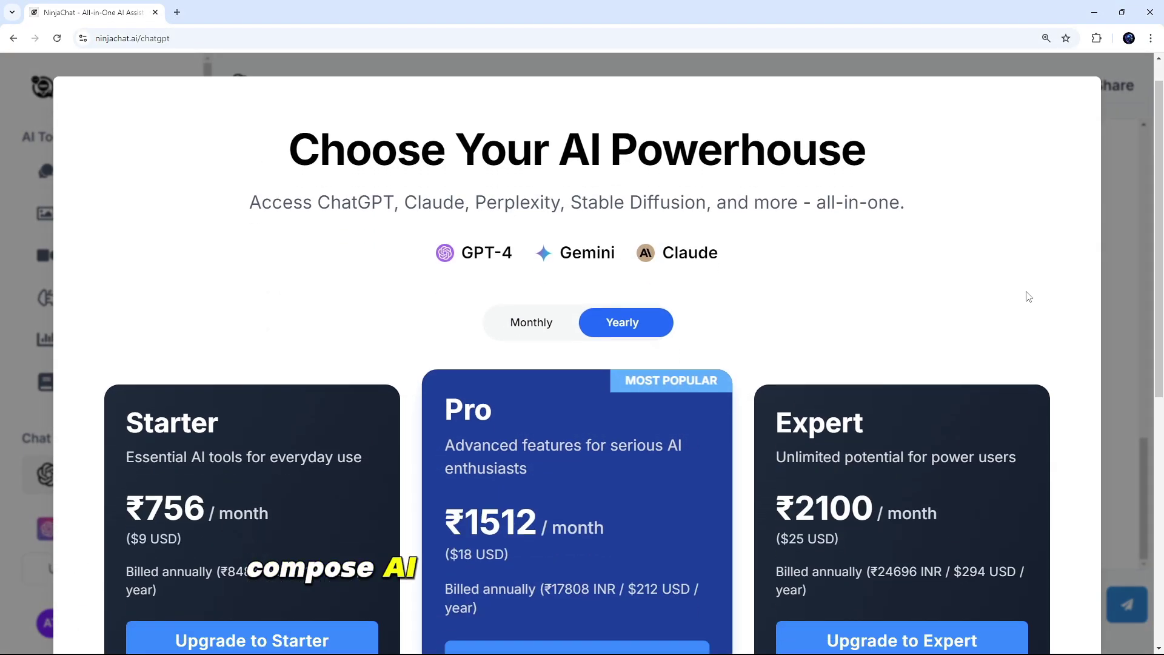
key(ctrl+minus)
key(ctrl+minus)
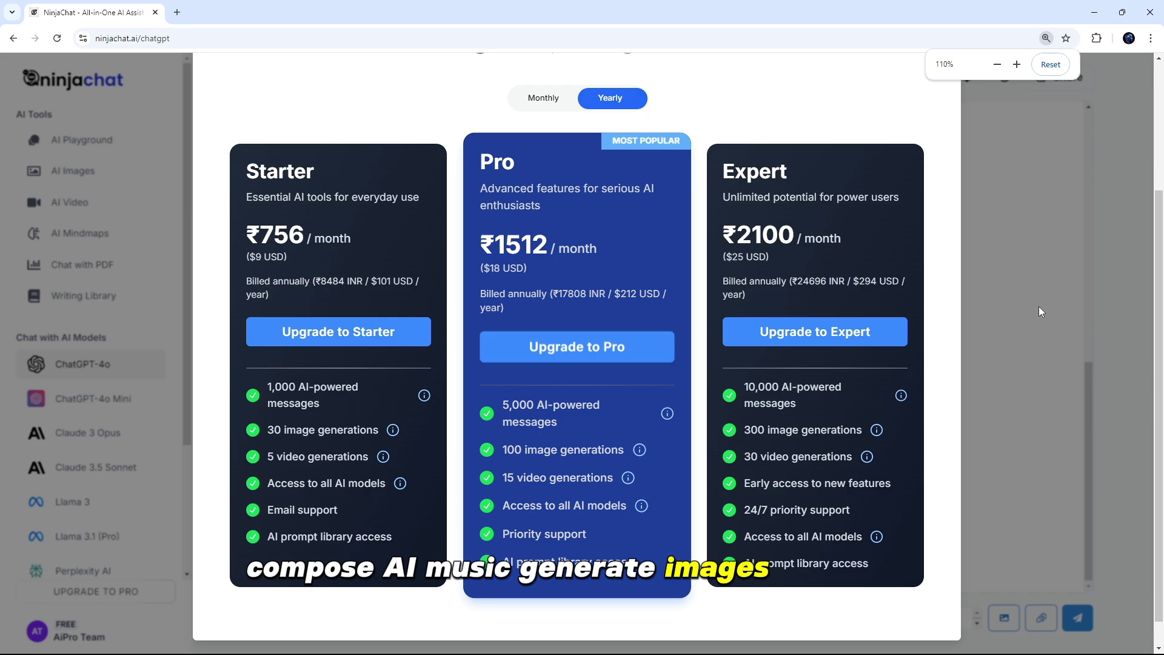
scroll(1039, 310, up, 2)
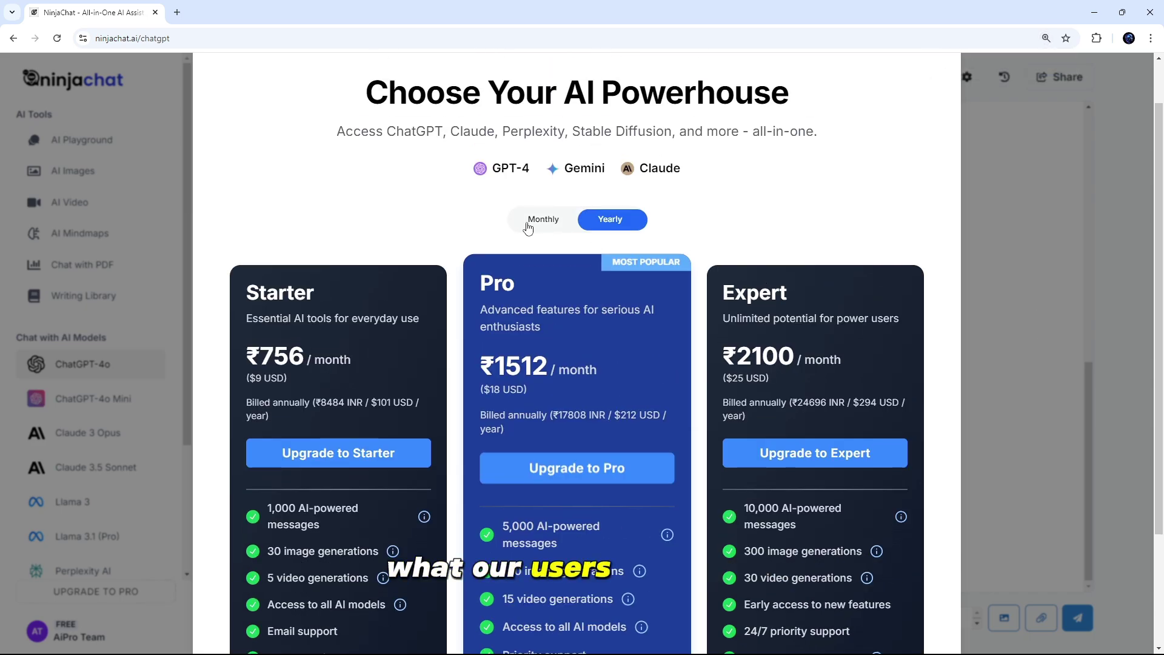
click(529, 224)
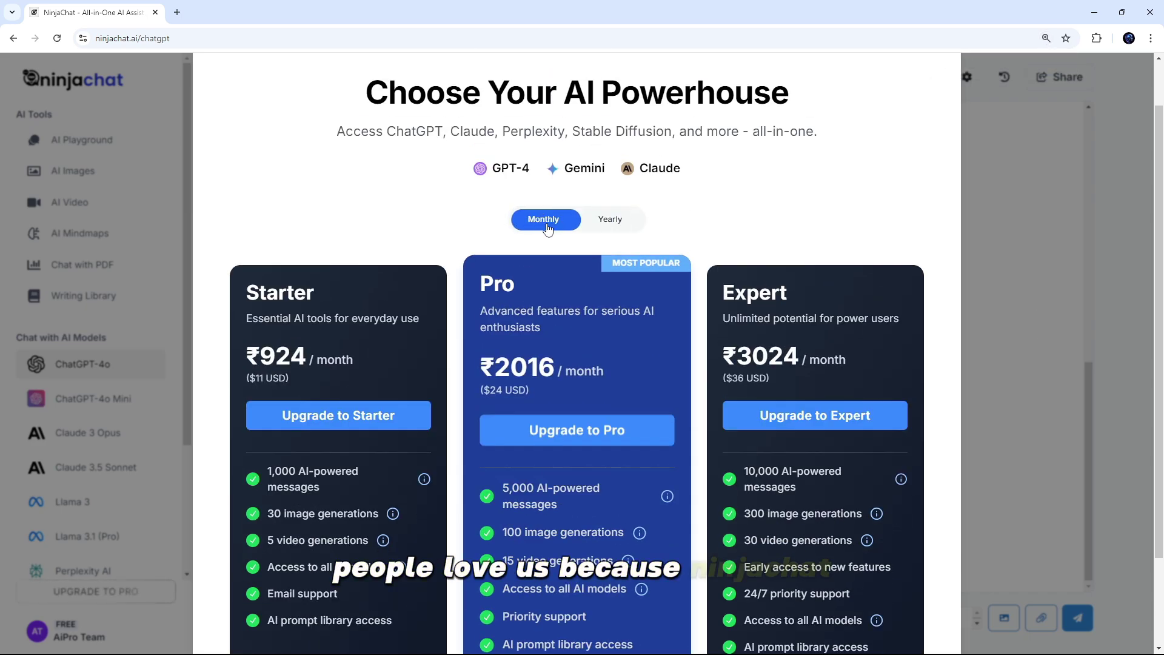
click(612, 222)
scroll(647, 301, down, 2)
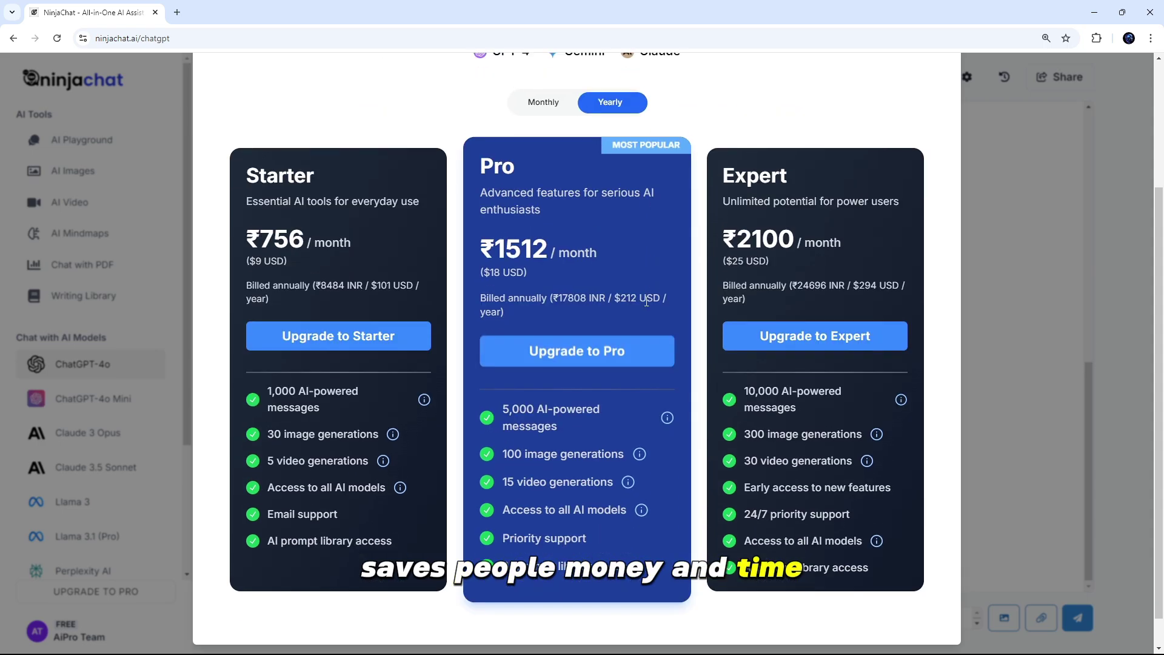